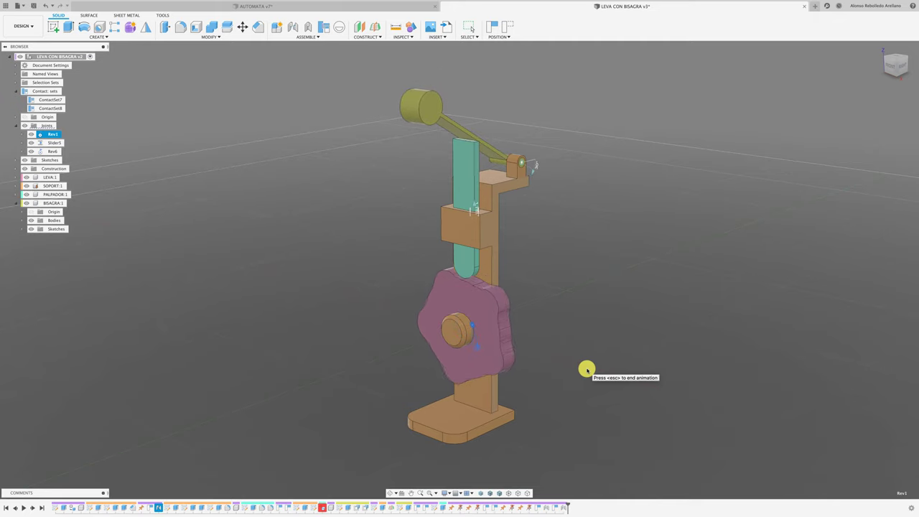
Step: Split the animating Rev1 cam assembly into four viewports, deselect the joint, and reopen the layout options
left_click(477, 503)
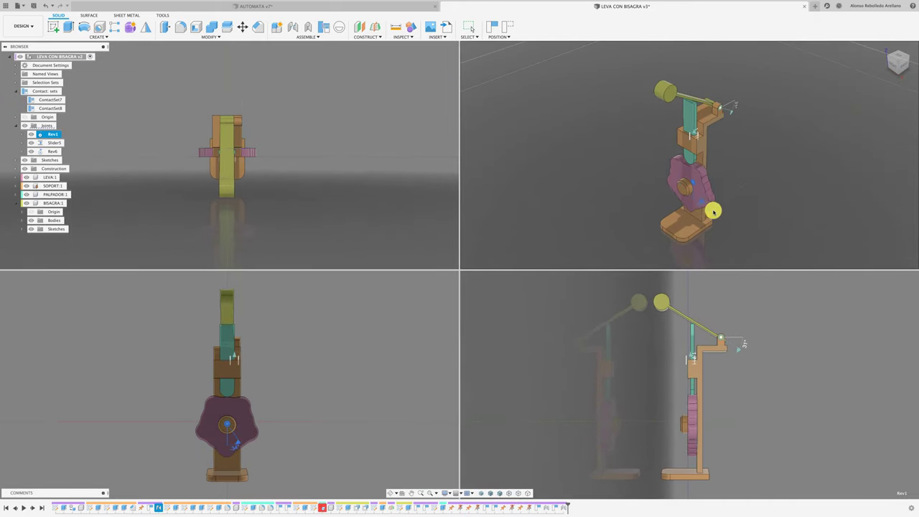
left_click(739, 210)
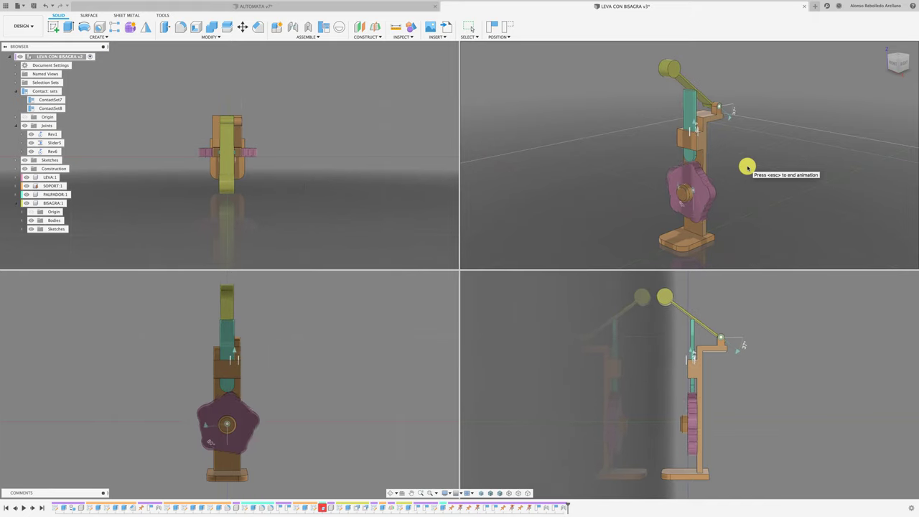
left_click(470, 494)
Step: Return to a single front view and rotate the pink cam on Rev1 to about 60°
left_click(474, 485)
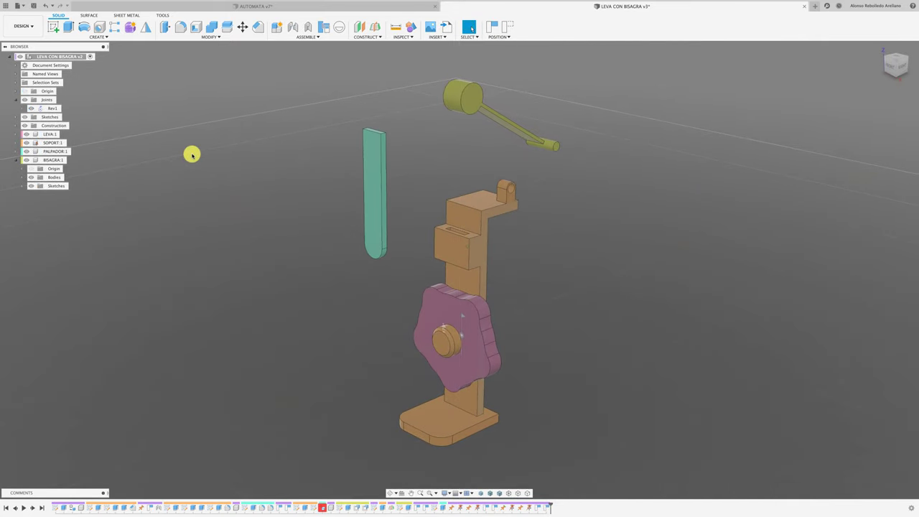
mouse_move(437, 314)
left_mouse_down()
mouse_move(464, 309)
mouse_move(420, 309)
mouse_move(472, 338)
mouse_move(455, 361)
mouse_move(437, 345)
mouse_move(474, 316)
left_mouse_up()
left_click(889, 66)
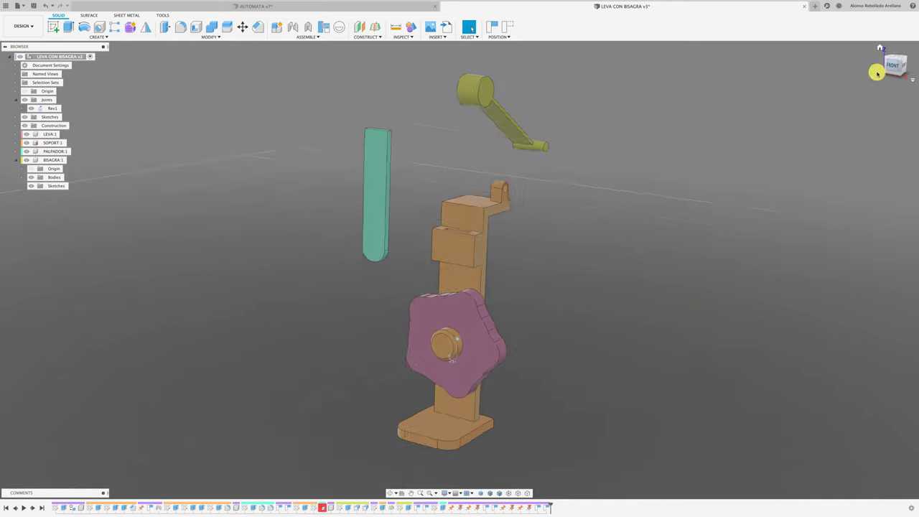
mouse_move(456, 308)
left_mouse_down()
mouse_move(487, 308)
mouse_move(486, 381)
left_mouse_up()
left_click_drag(426, 323, 454, 300)
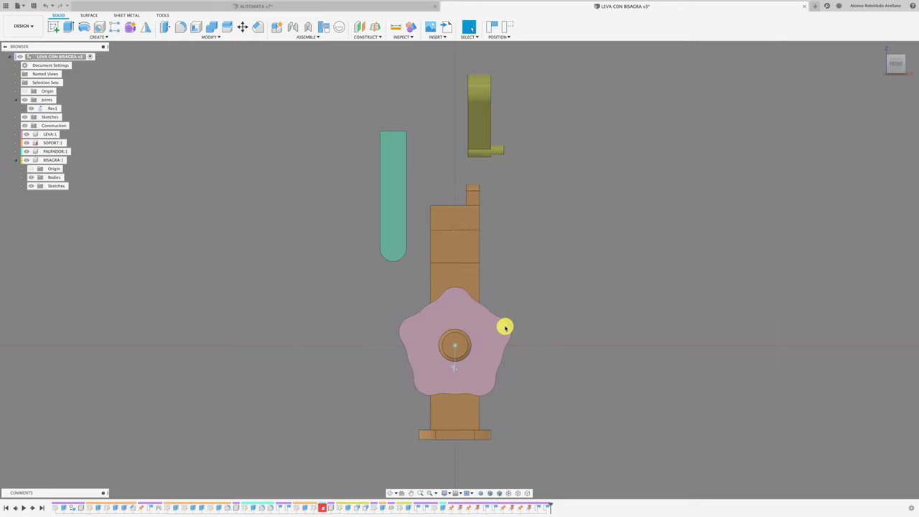
left_click_drag(499, 323, 490, 314)
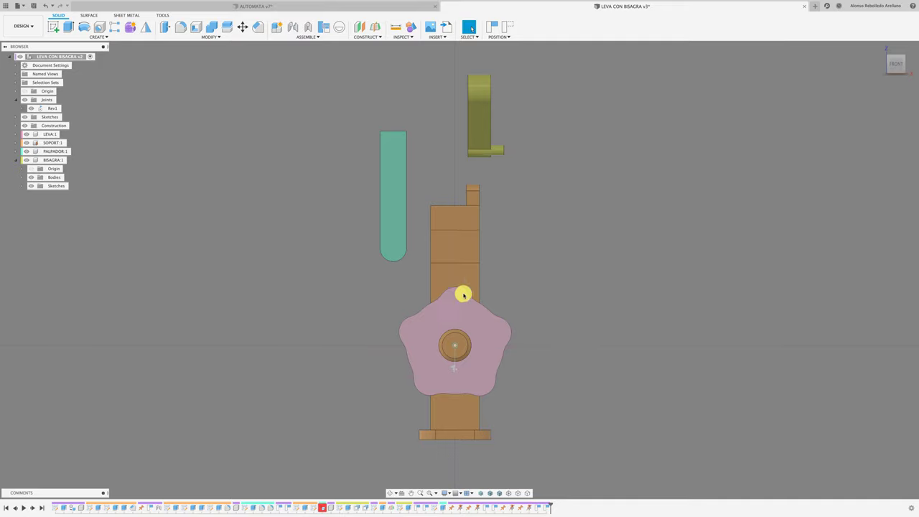
left_click_drag(464, 294, 425, 392)
left_click_drag(474, 308, 493, 361)
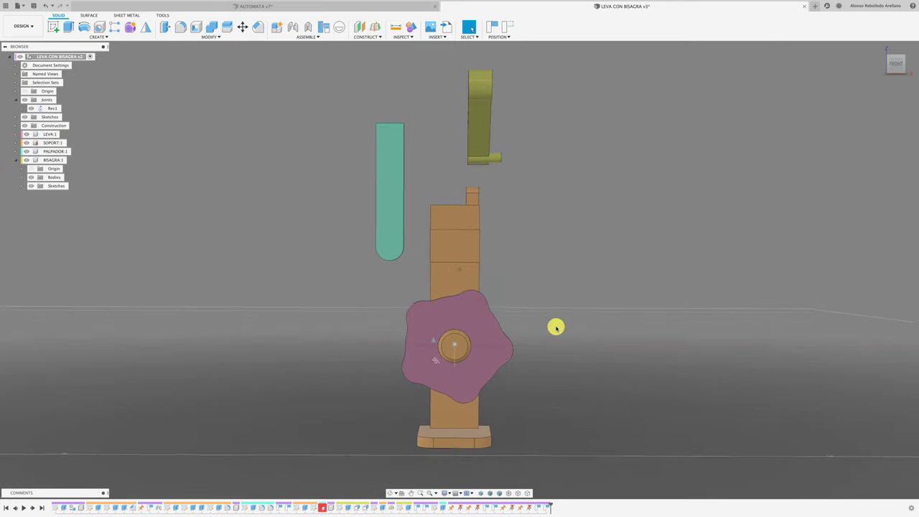
mouse_move(486, 325)
left_mouse_down()
mouse_move(468, 310)
mouse_move(436, 309)
mouse_move(444, 371)
left_mouse_up()
left_click(454, 366)
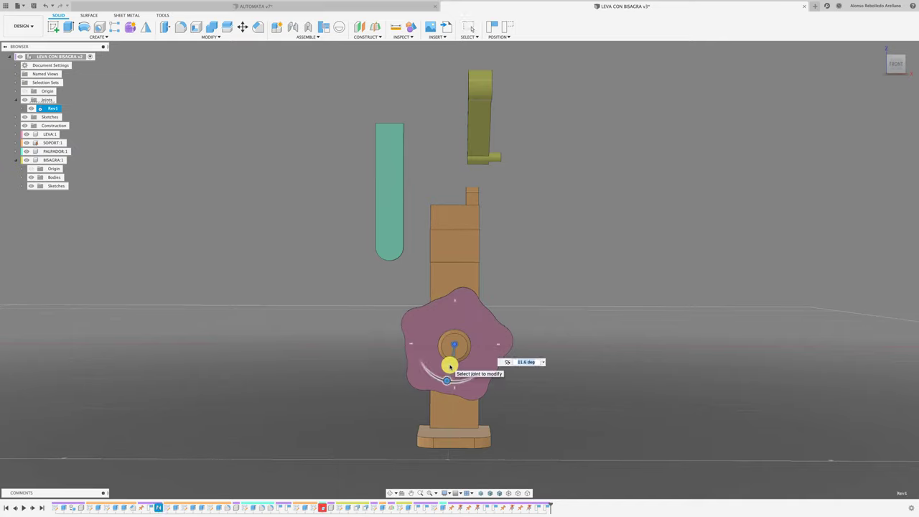
key("Escape")
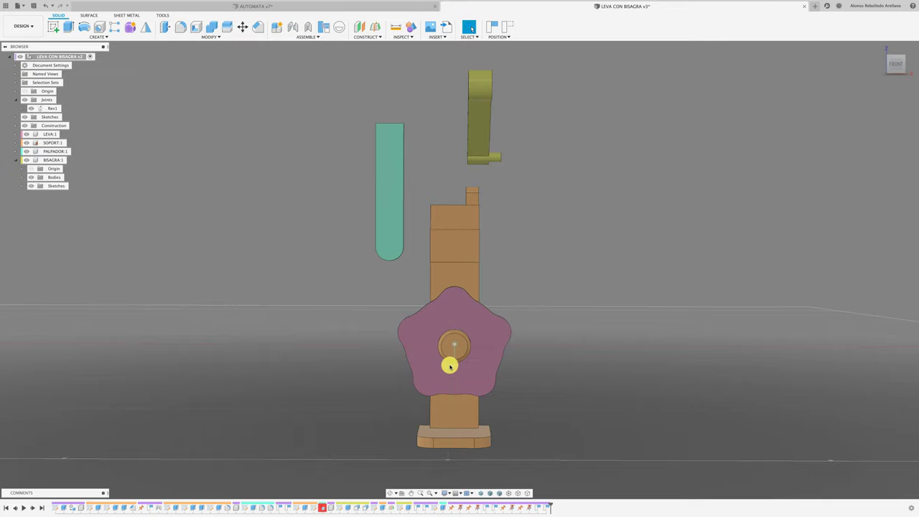
Step: Drag the teal follower down and to the left, then start a new joint
mouse_move(565, 355)
middle_mouse_down("shift")
mouse_move(568, 340)
mouse_move(473, 330)
mouse_move(380, 242)
middle_mouse_up("shift")
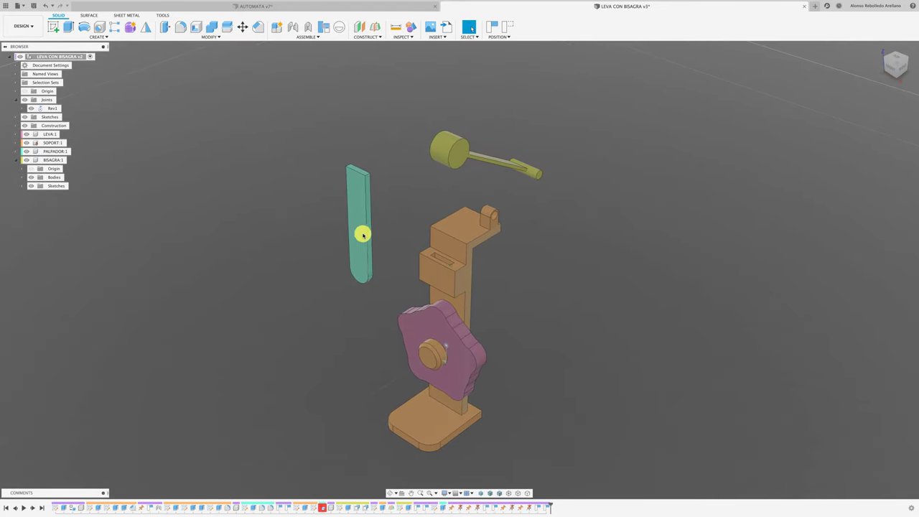
left_click_drag(363, 234, 355, 250)
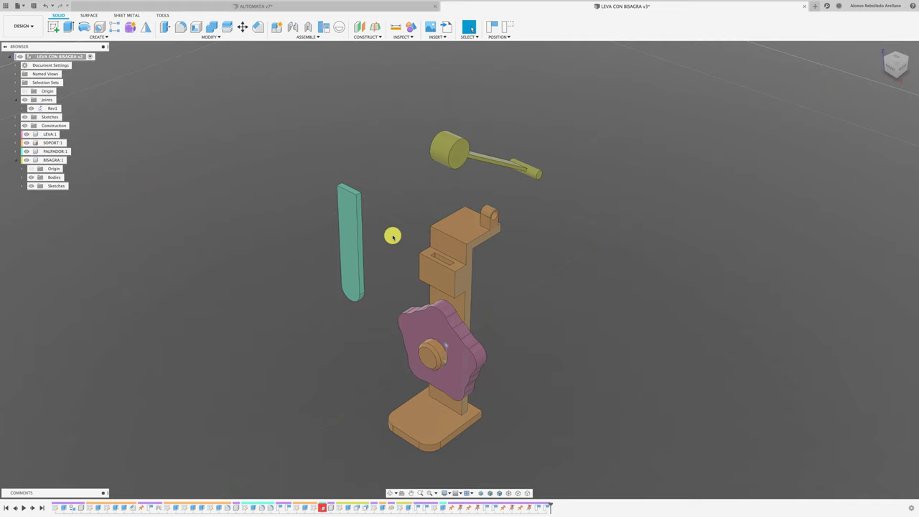
key("j")
left_click(462, 260)
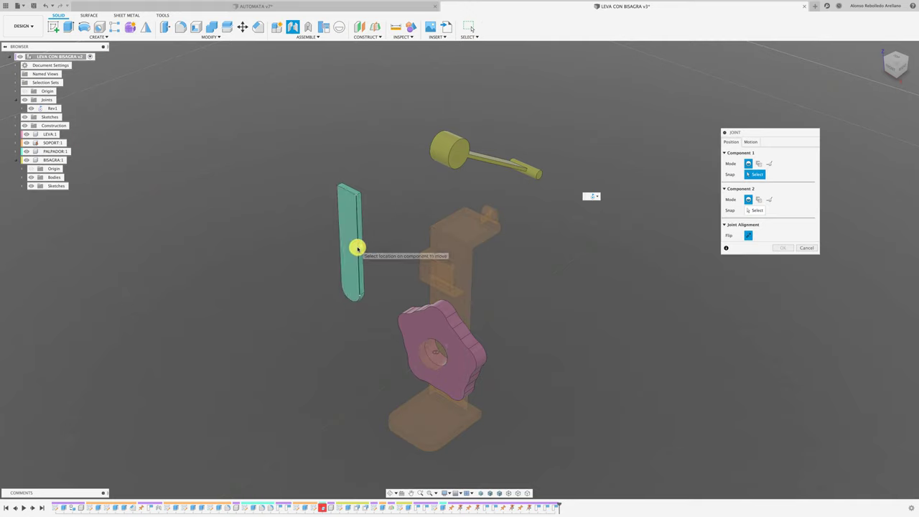
Step: Joint the teal follower into the support's guide slot as a Z-axis slider (Slider7)
left_click(357, 248)
scroll(452, 270, "up", 3)
scroll(451, 267, "up", 1)
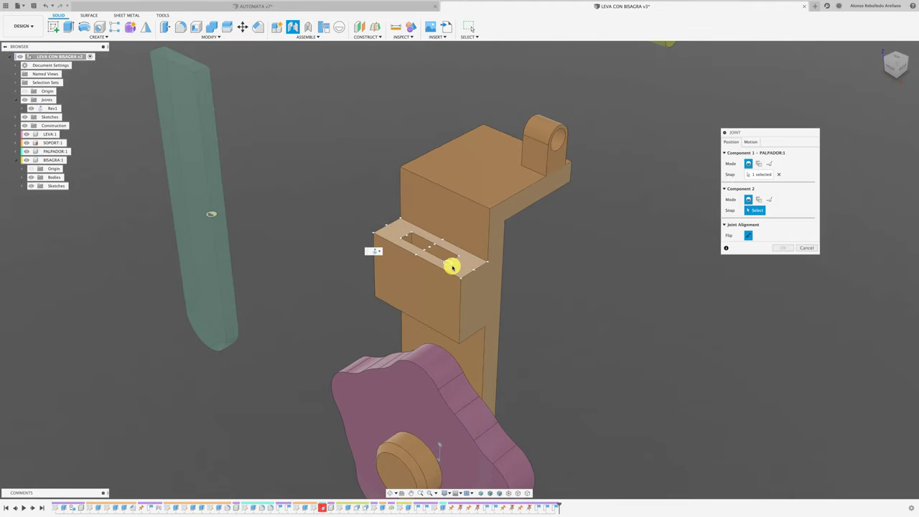
scroll(453, 265, "up", 3)
left_click(463, 261)
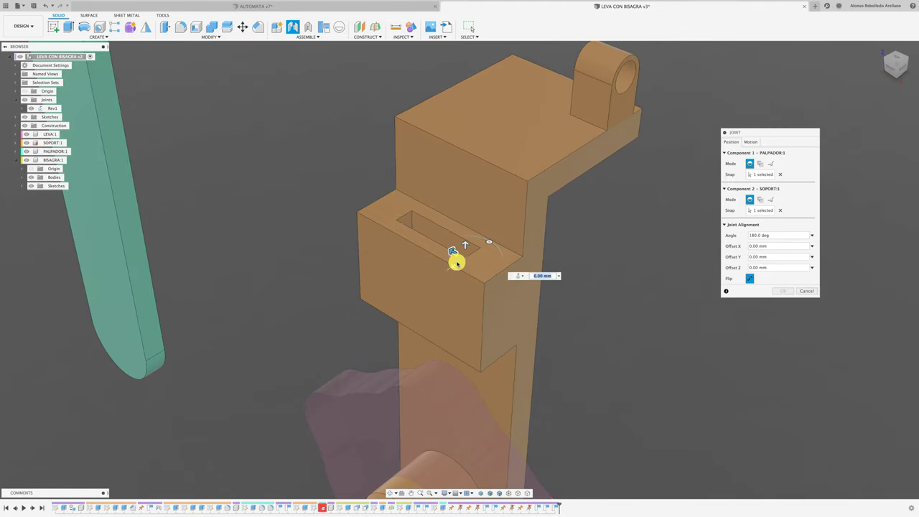
left_click(750, 142)
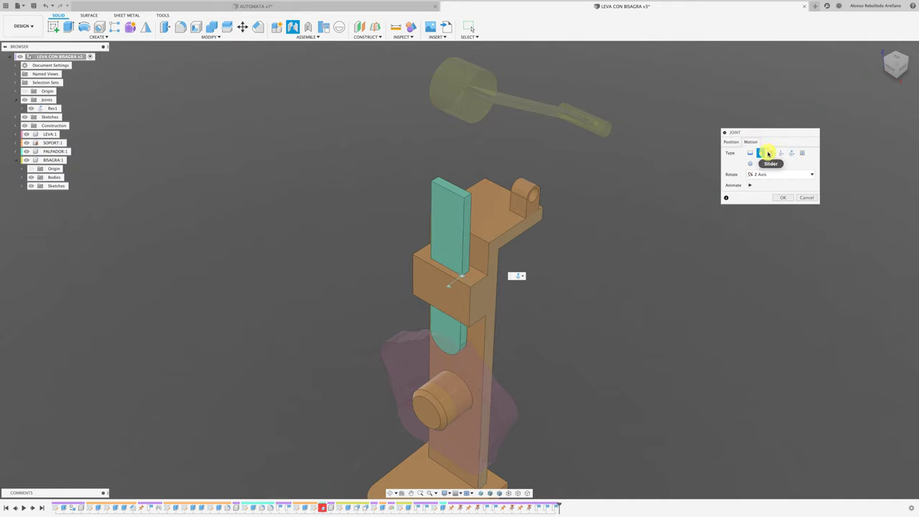
left_click(784, 198)
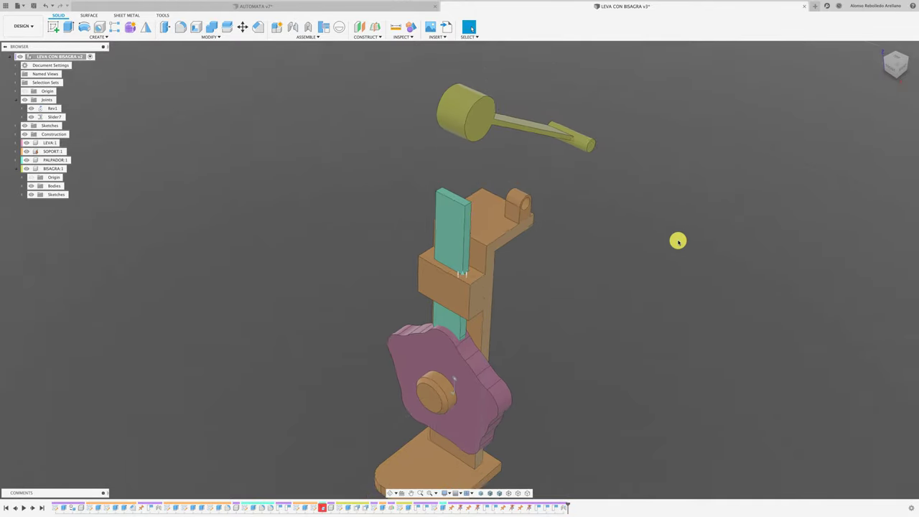
Step: Orbit the view and swing the yellow lever up by its hinge end
scroll(515, 296, "down", 3)
scroll(534, 260, "up", 3)
middle_click_drag(533, 260, 558, 235, "shift")
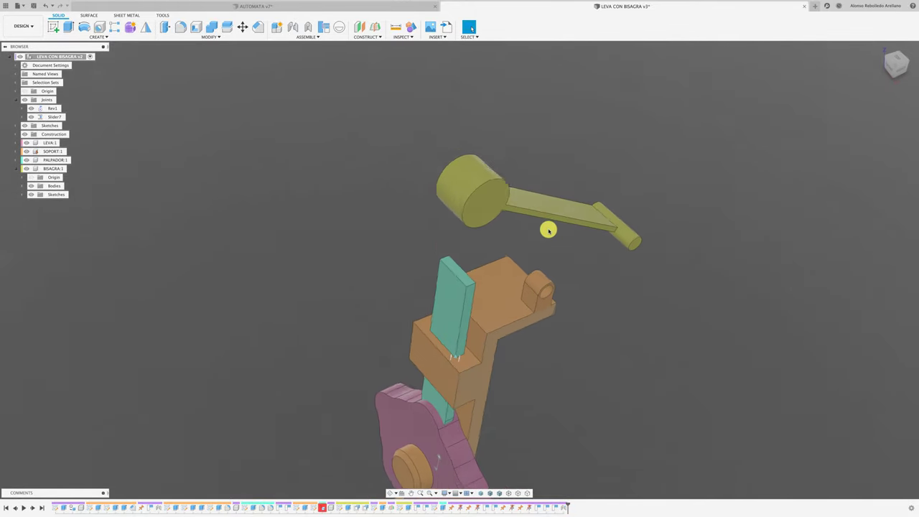
mouse_move(559, 236)
left_mouse_down()
mouse_move(532, 191)
mouse_move(491, 185)
mouse_move(587, 220)
left_mouse_up()
Step: Capture the lever's position and hinge its end hole to the support pivot as revolute Rev8
key("j")
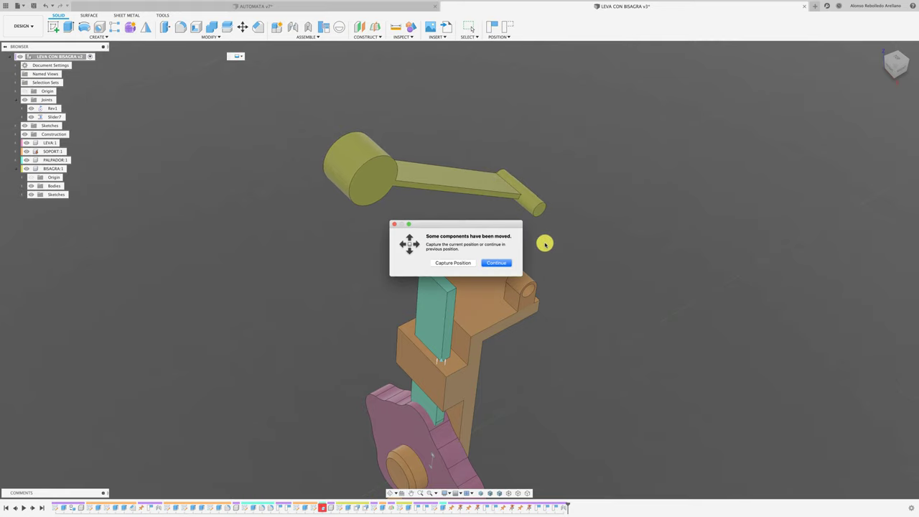
left_click(468, 264)
left_click(542, 210)
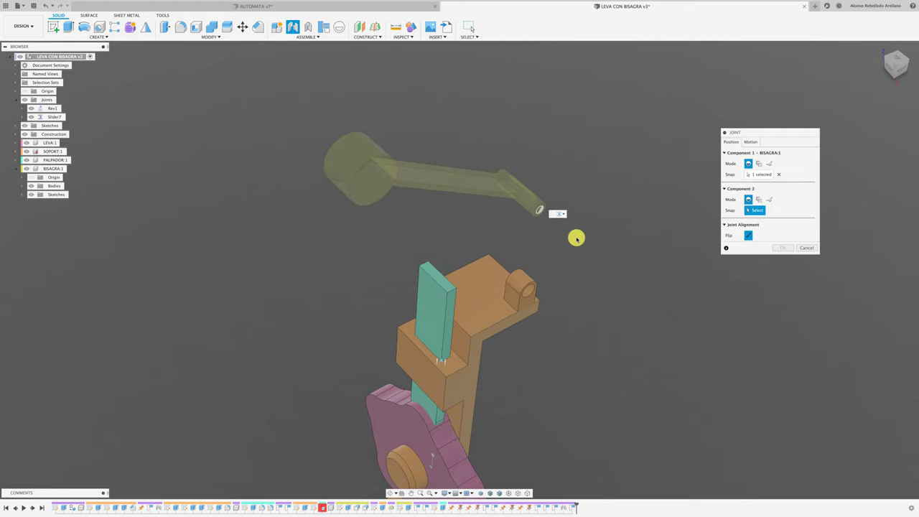
left_click(528, 289)
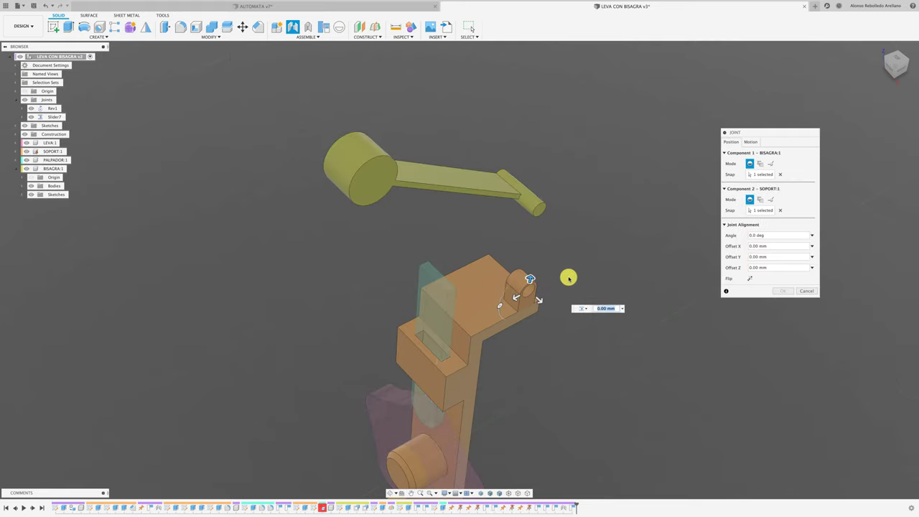
left_click(750, 142)
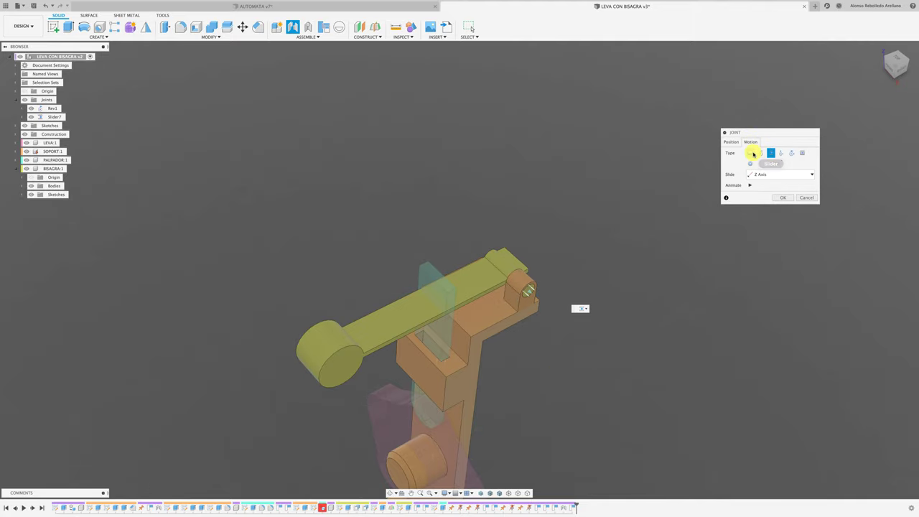
left_click(763, 156)
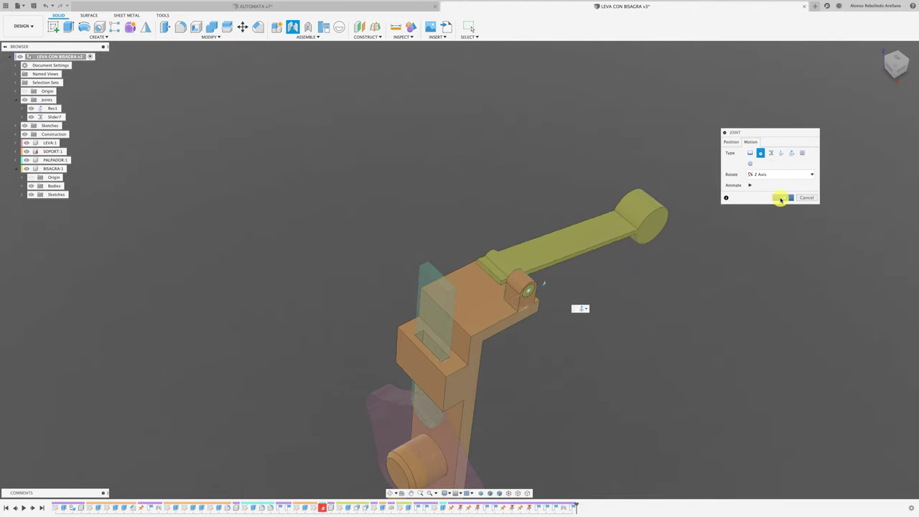
left_click(780, 199)
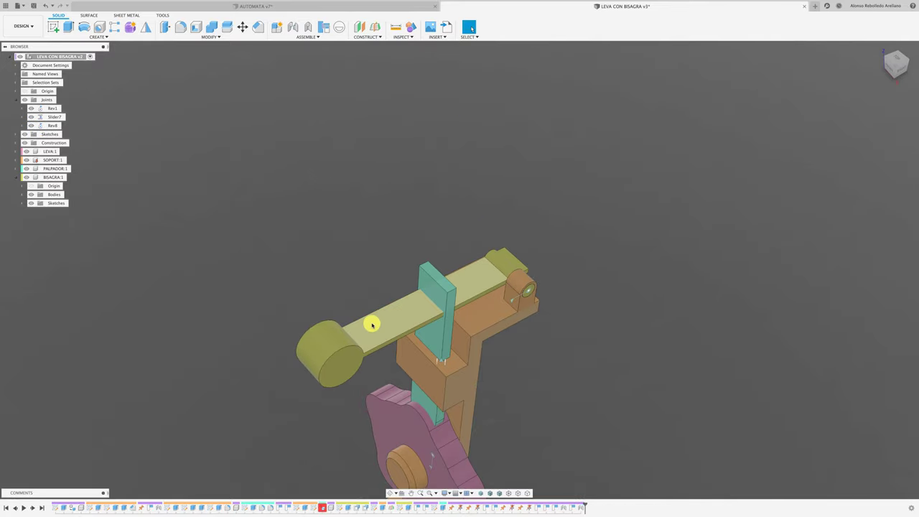
mouse_move(424, 237)
left_mouse_down()
mouse_move(412, 263)
mouse_move(474, 272)
mouse_move(497, 261)
left_mouse_up()
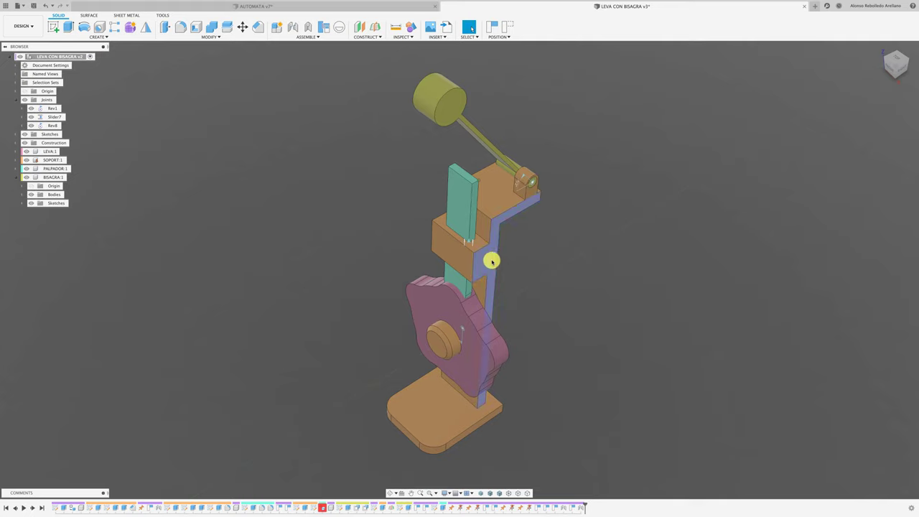
Step: Select the SOPORT:1 support component, view its options, then clear the selection
left_click(54, 159)
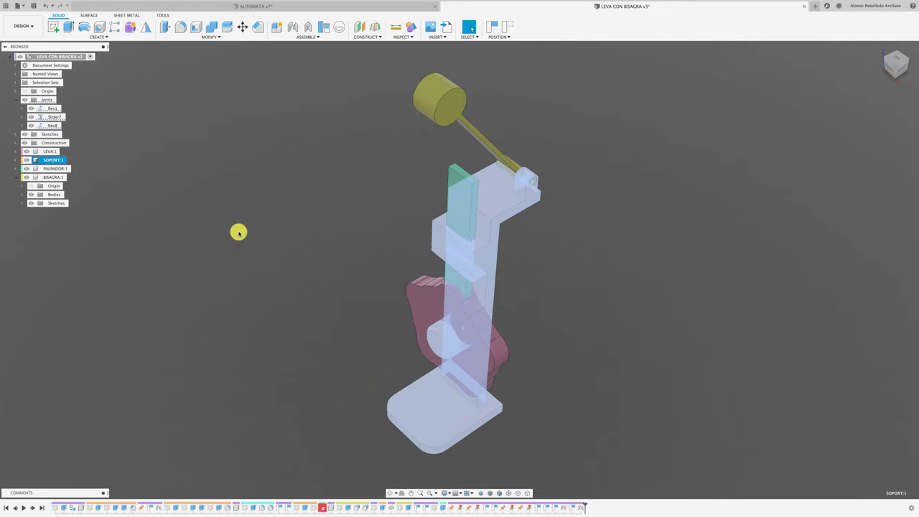
right_click(54, 161)
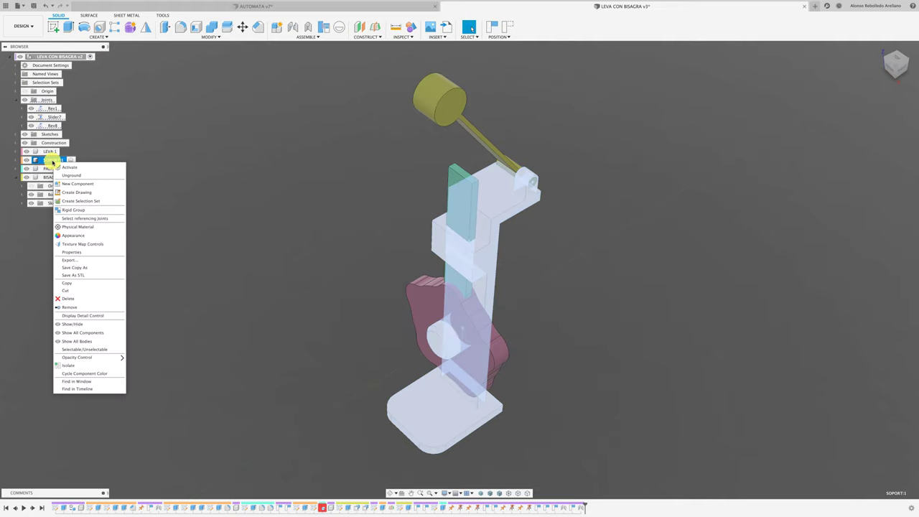
left_click(240, 207)
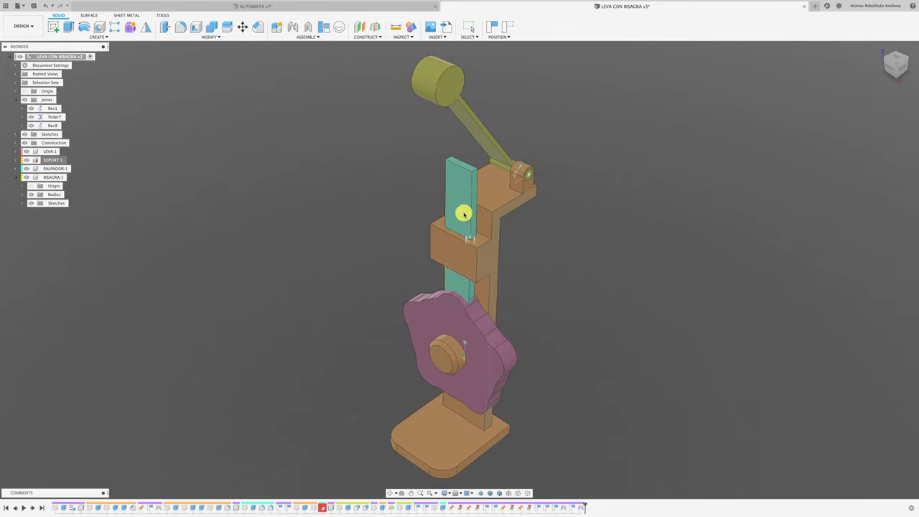
Step: In the front view, rotate the cam to about -35° and slide the follower, then orbit to 3D
middle_click_drag(460, 280, 913, 72, "shift")
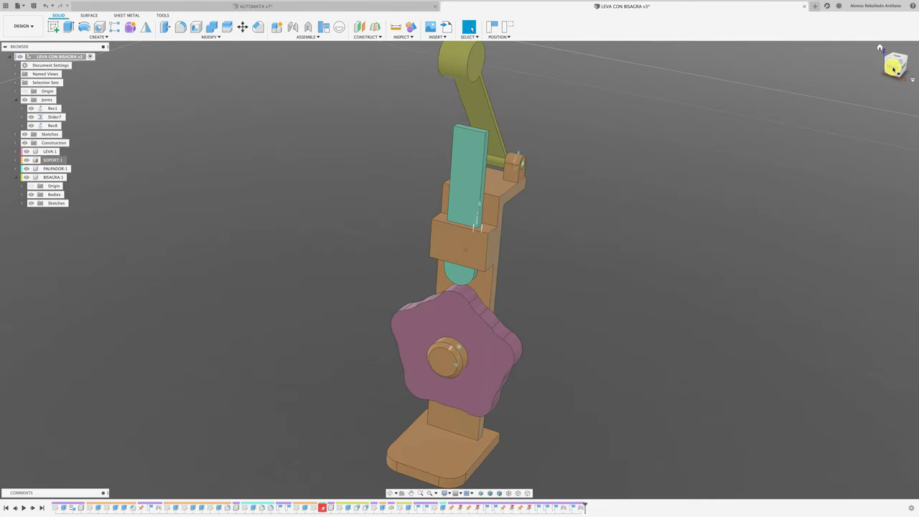
left_click(893, 68)
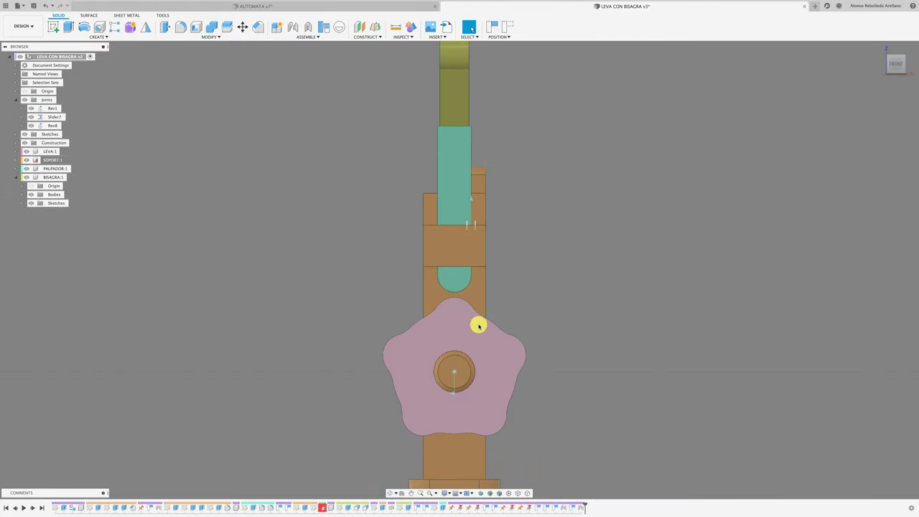
left_click_drag(479, 325, 449, 324)
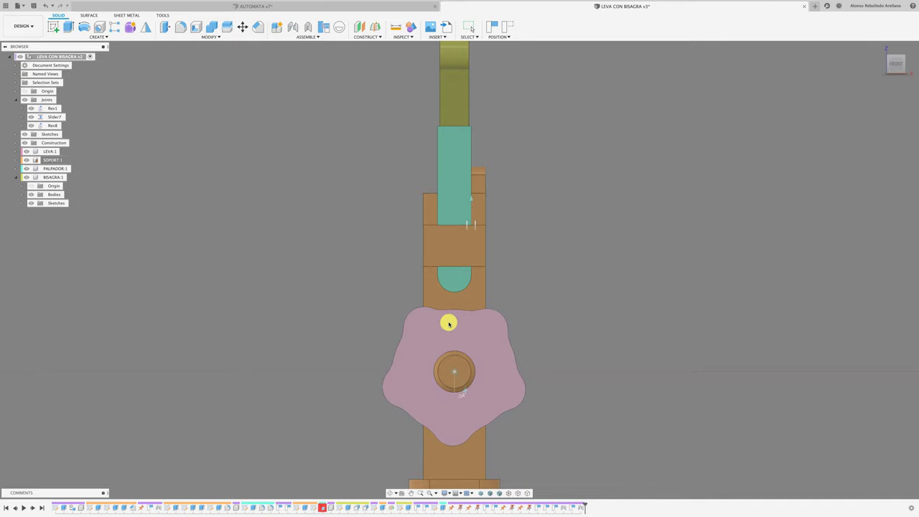
left_click(459, 283)
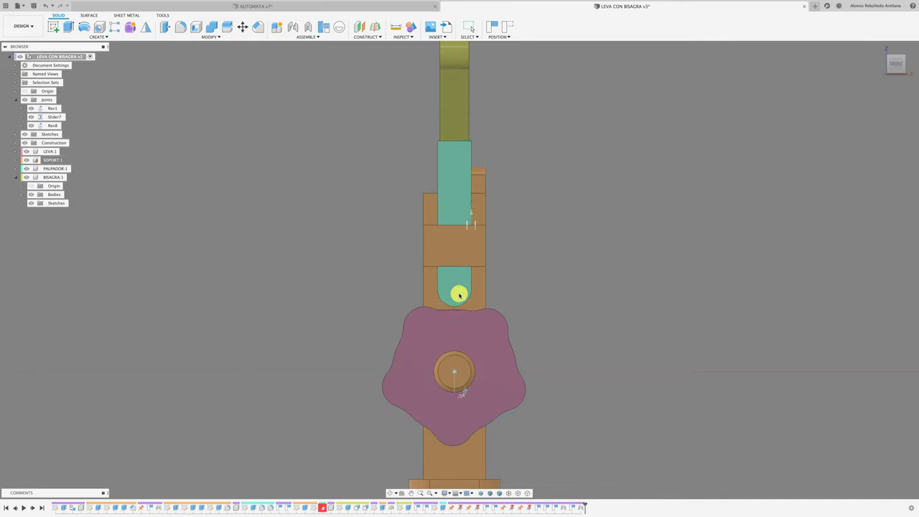
mouse_move(461, 316)
left_mouse_down()
mouse_move(495, 331)
mouse_move(454, 319)
left_mouse_up()
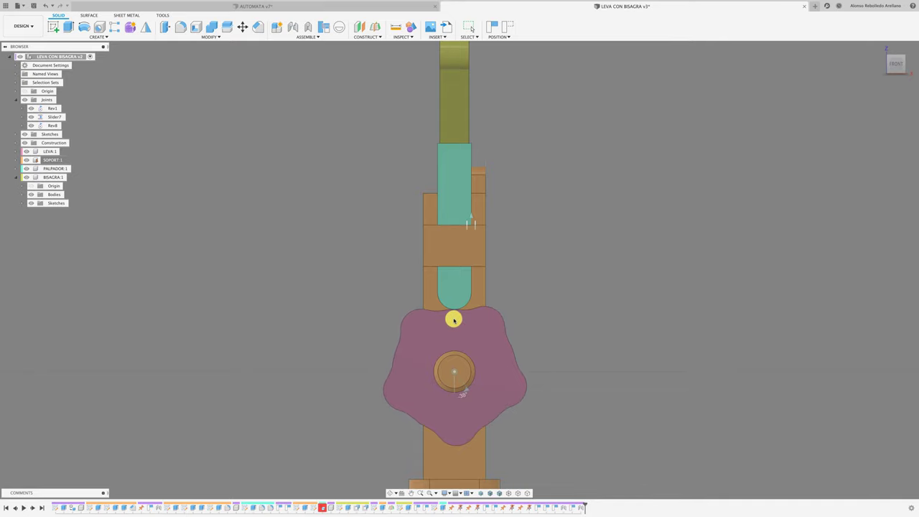
left_click_drag(460, 283, 457, 277)
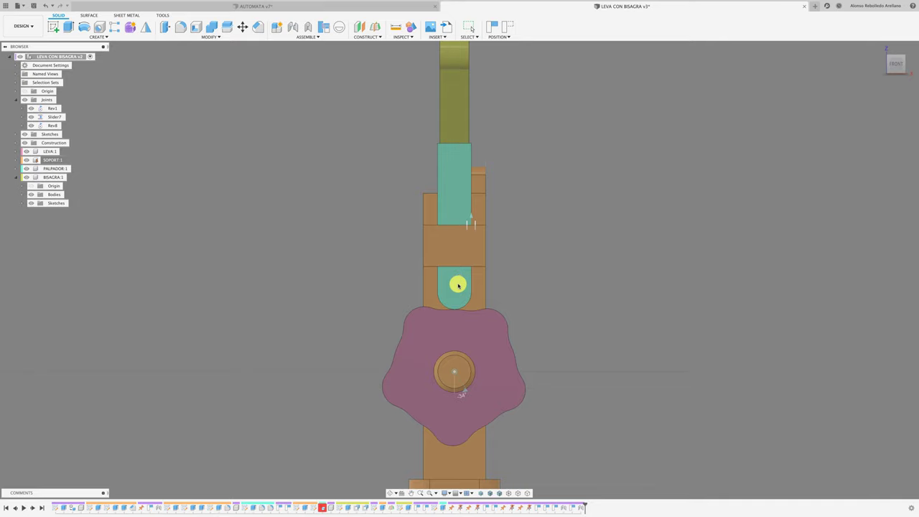
mouse_move(482, 316)
middle_mouse_down("shift")
mouse_move(496, 320)
mouse_move(361, 295)
middle_mouse_up("shift")
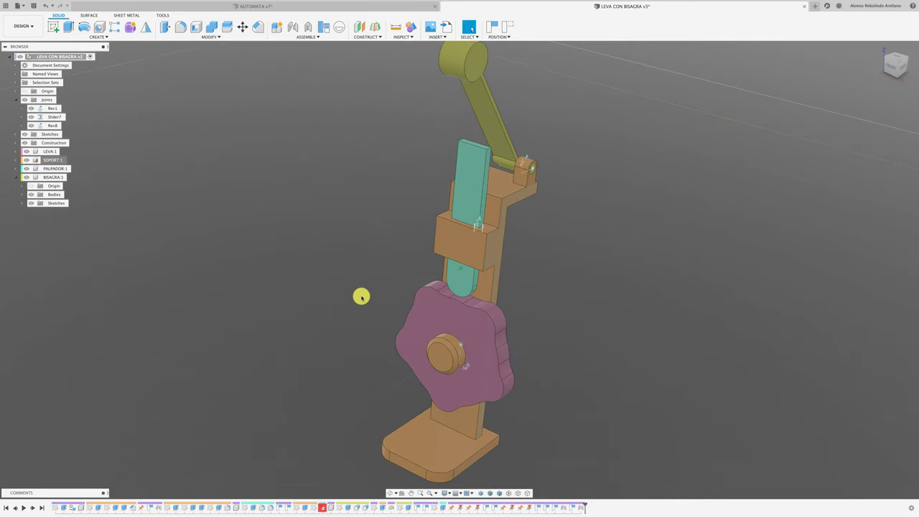
Step: Enable contact sets and delete ContactSet7 and ContactSet8
left_click(323, 28)
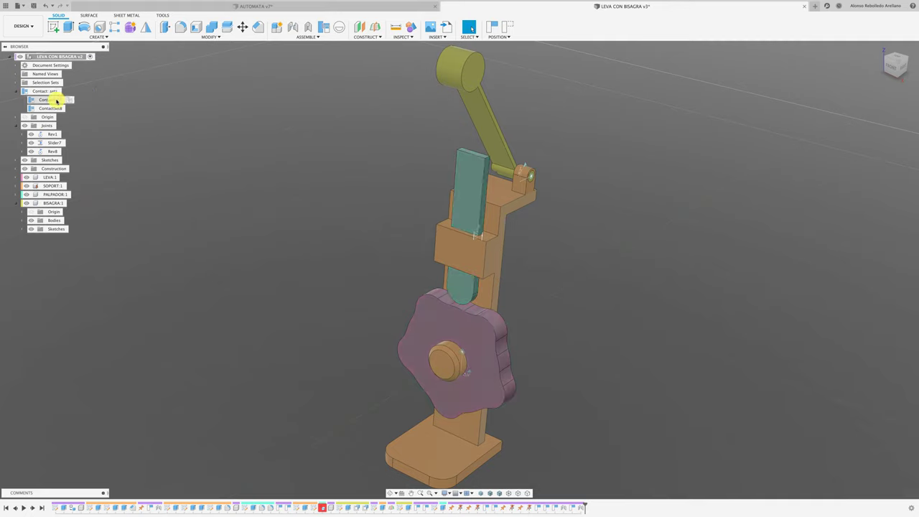
left_click(56, 101)
left_click(52, 108, "shift")
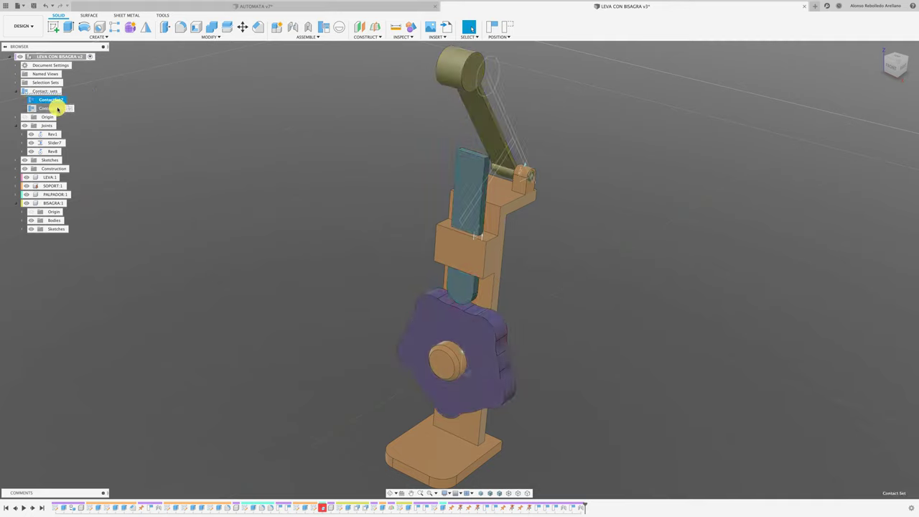
right_click(59, 108)
left_click(77, 141)
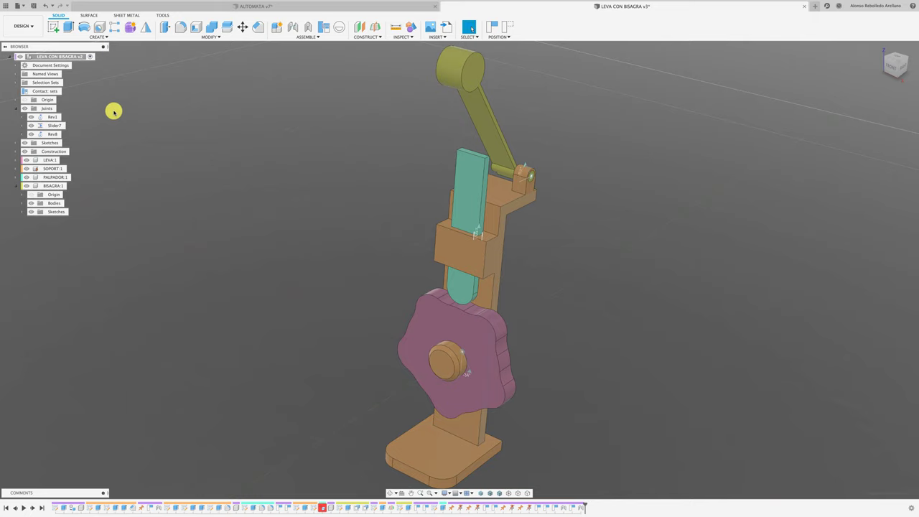
Step: Create ContactSet9 between the teal follower and the pink cam
left_click(34, 92)
right_click(47, 94)
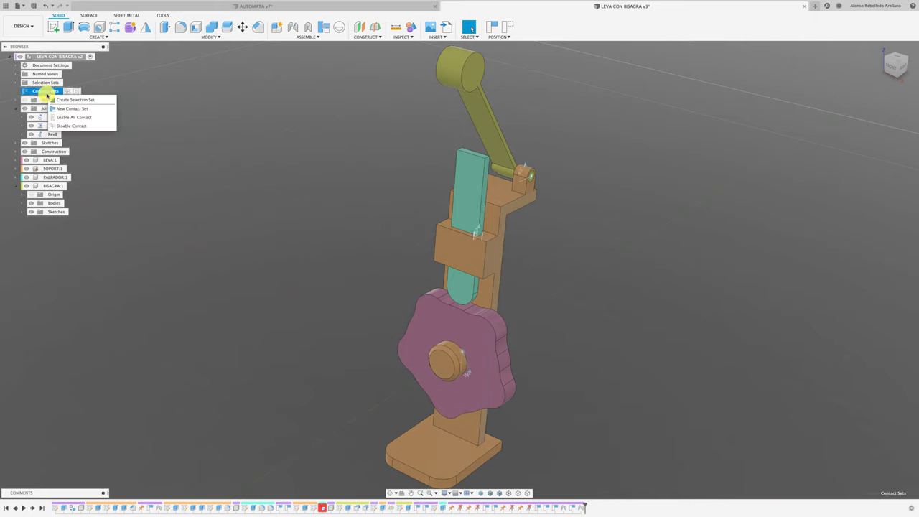
left_click(72, 109)
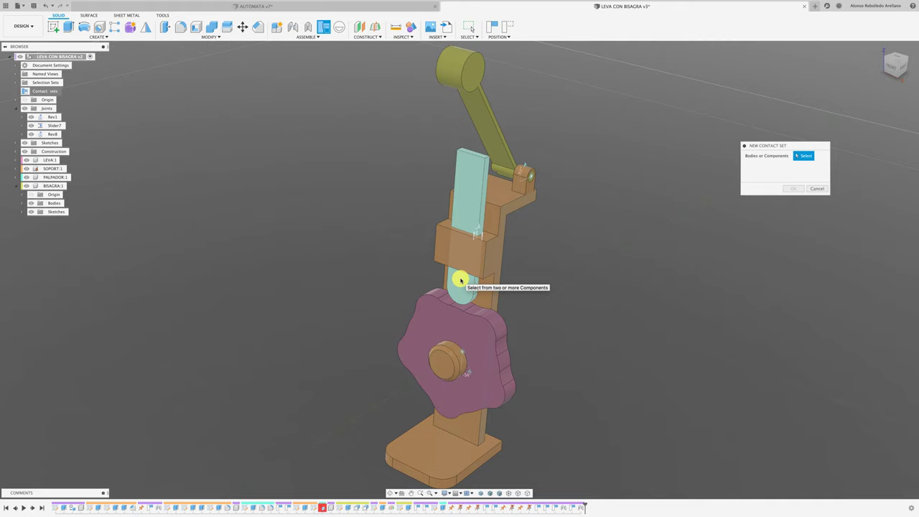
left_click(460, 280)
left_click(448, 311)
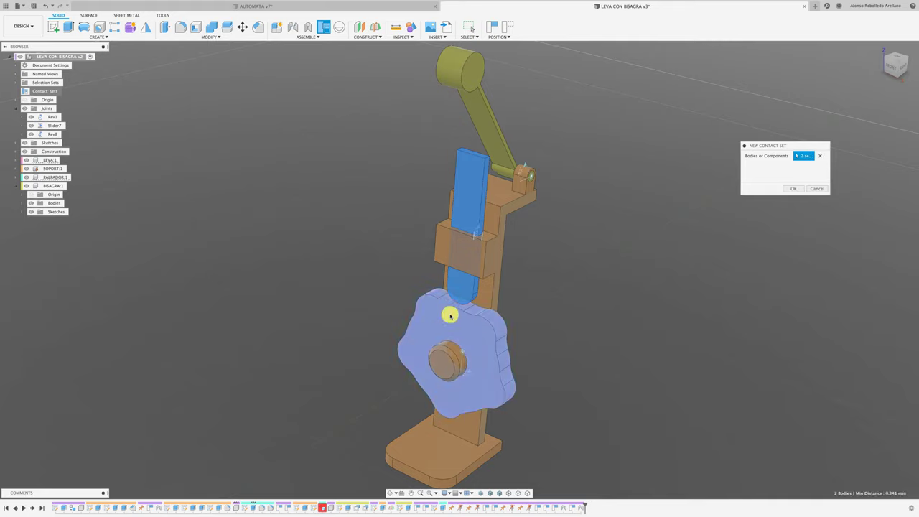
left_click(795, 190)
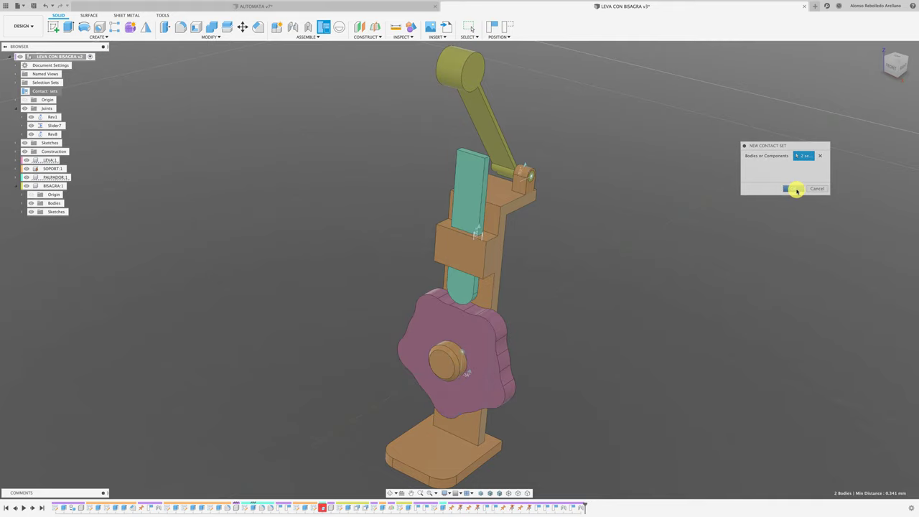
Step: In the front view, rotate the cam to test that the follower rides on it
left_click(890, 67)
left_click(480, 328)
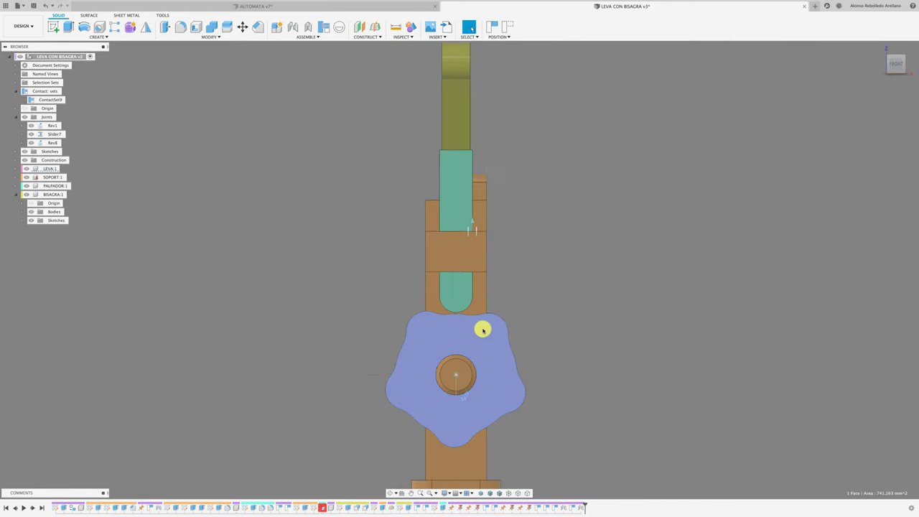
left_click_drag(482, 329, 428, 327)
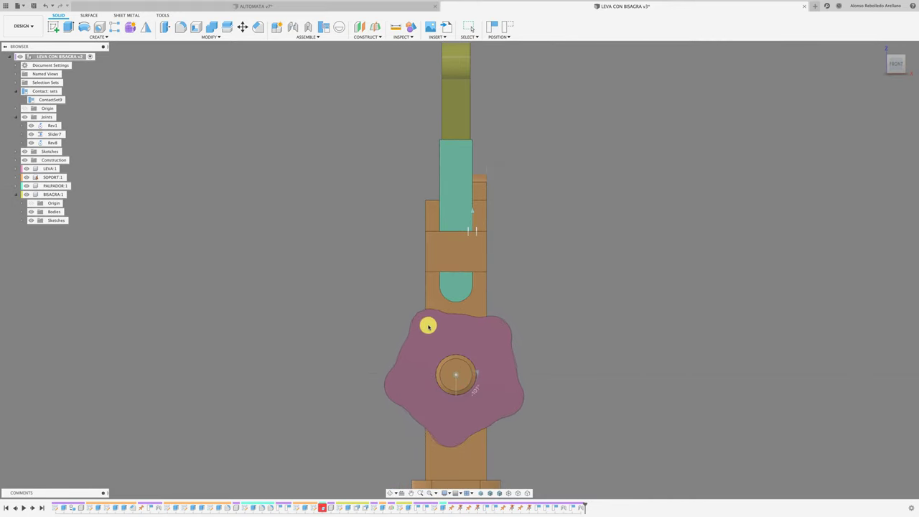
left_click_drag(464, 329, 461, 326)
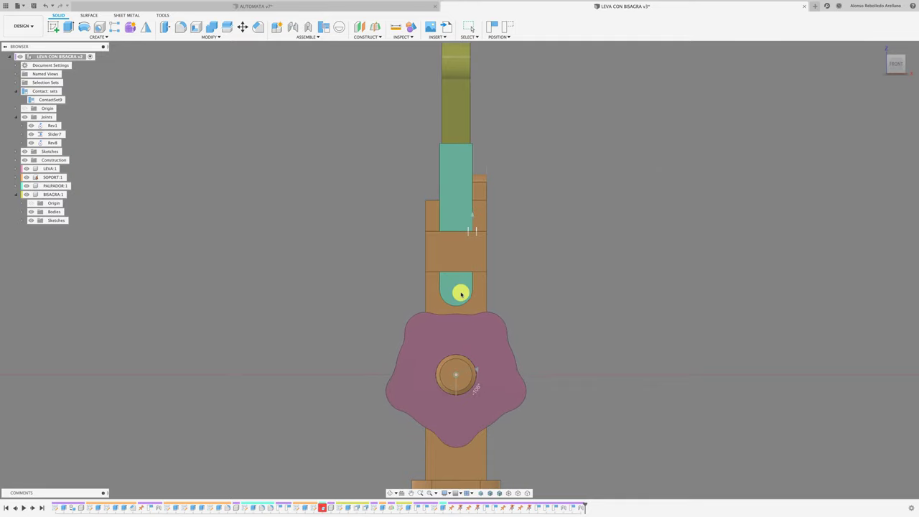
Step: Zoom and orbit around the mechanism to inspect the follower and slider block from front and side
key("F6")
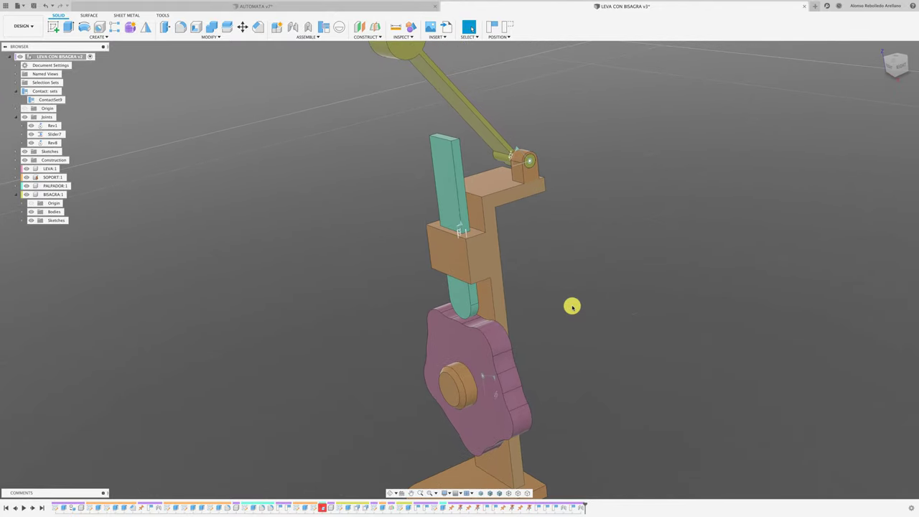
scroll(572, 306, "up", 3)
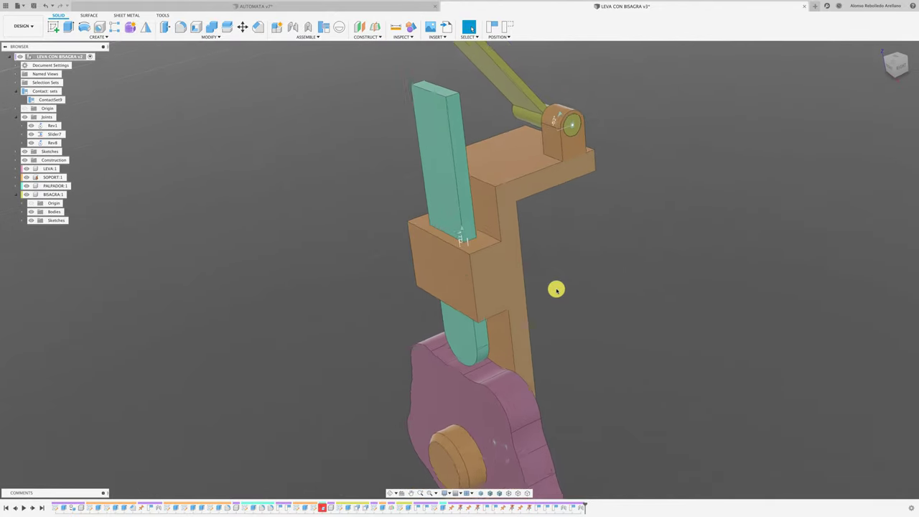
scroll(556, 289, "up", 3)
scroll(572, 307, "down", 3)
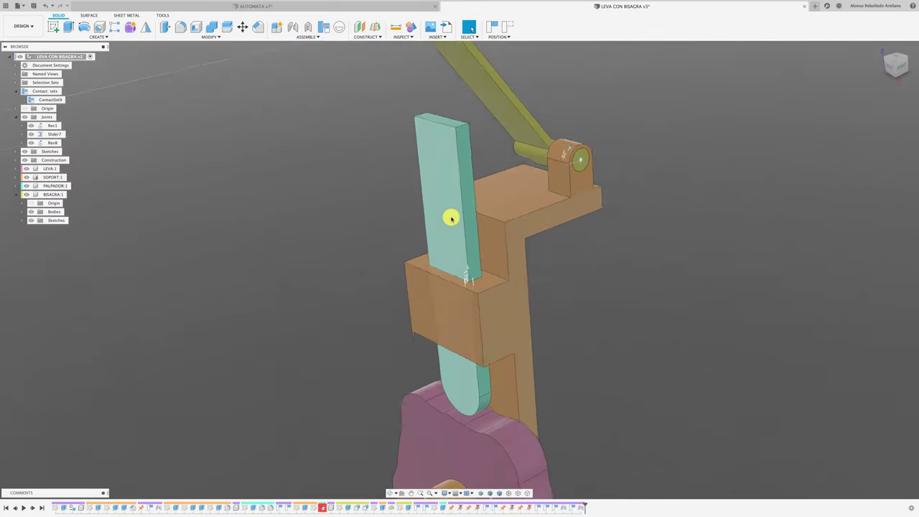
middle_click_drag(451, 223, 503, 360, "shift")
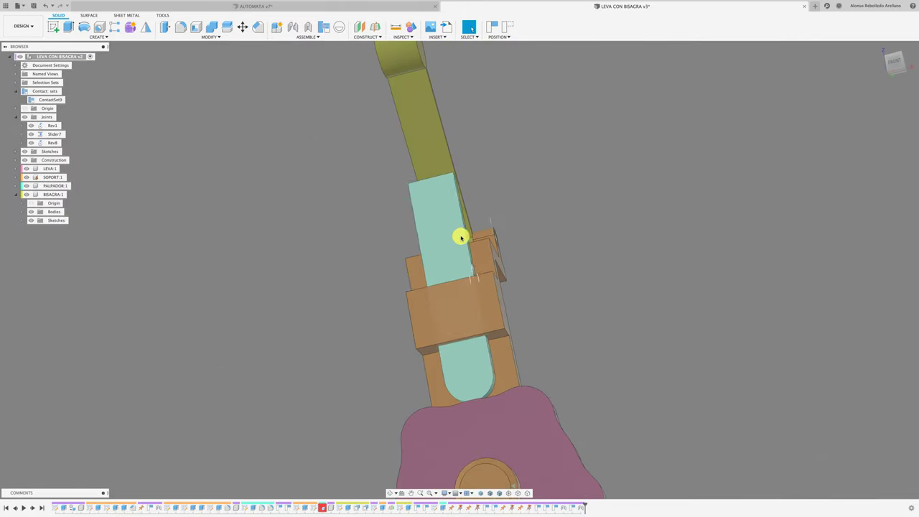
left_click(898, 64)
scroll(610, 242, "up", 3)
scroll(509, 373, "up", 3)
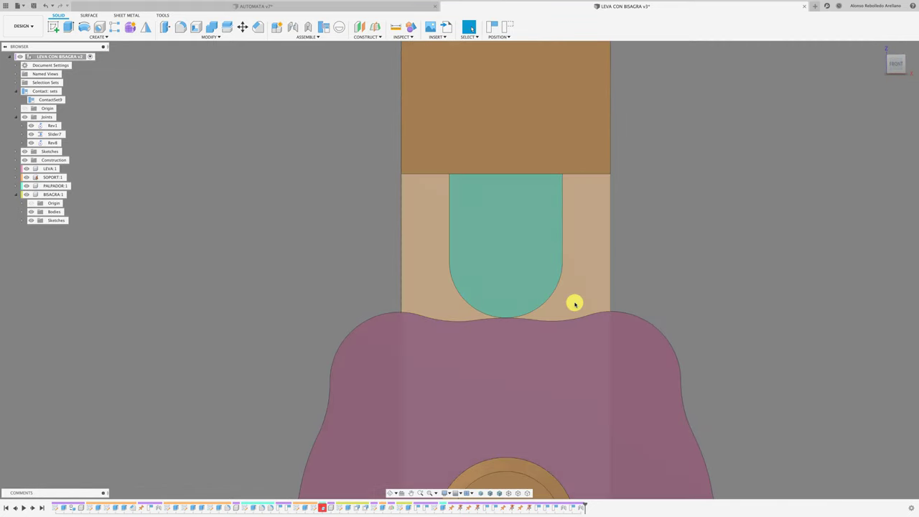
mouse_move(574, 304)
middle_mouse_down("shift")
mouse_move(645, 300)
mouse_move(616, 311)
middle_mouse_up("shift")
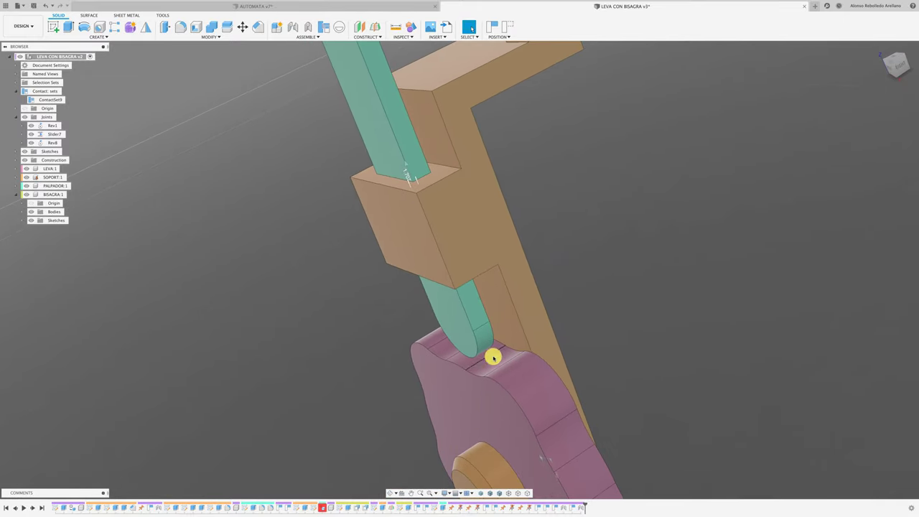
middle_click_drag(455, 334, 576, 309, "shift")
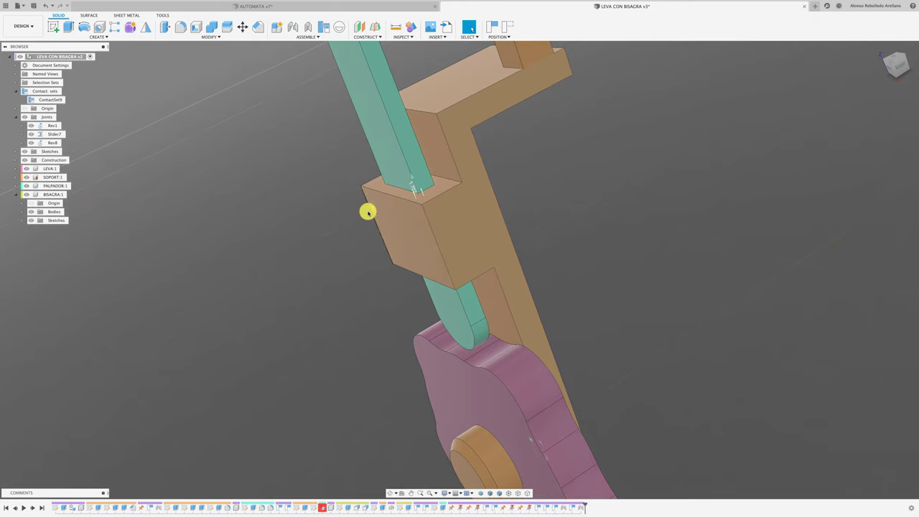
Step: Enable a 1 mm rest position in the Slider7 joint's limits
left_click(60, 135)
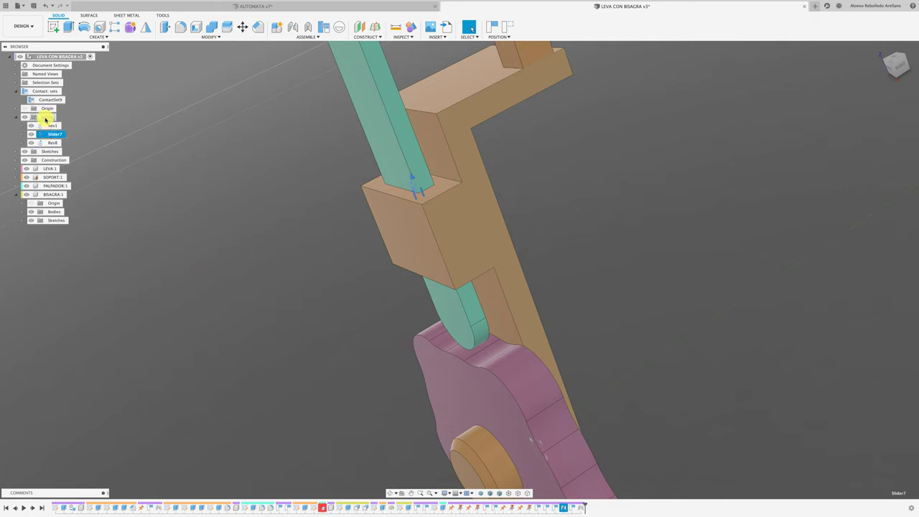
left_click(69, 134)
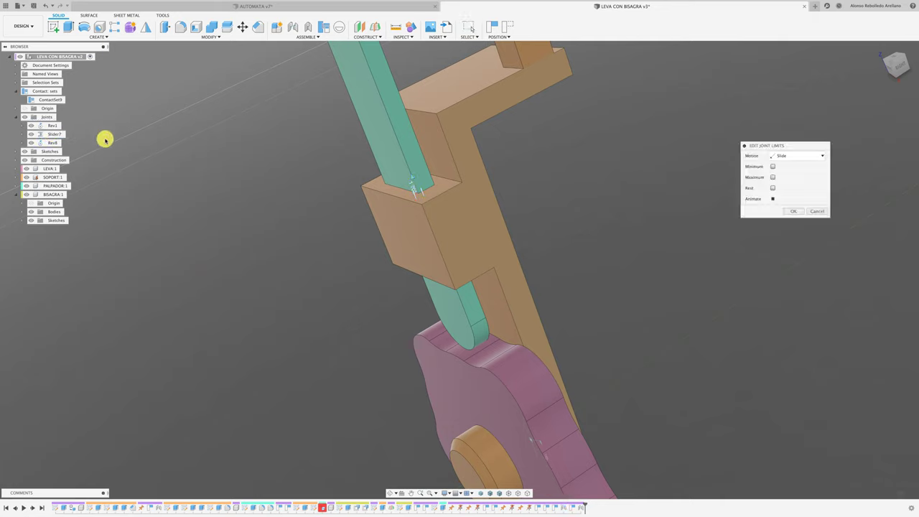
left_click(773, 188)
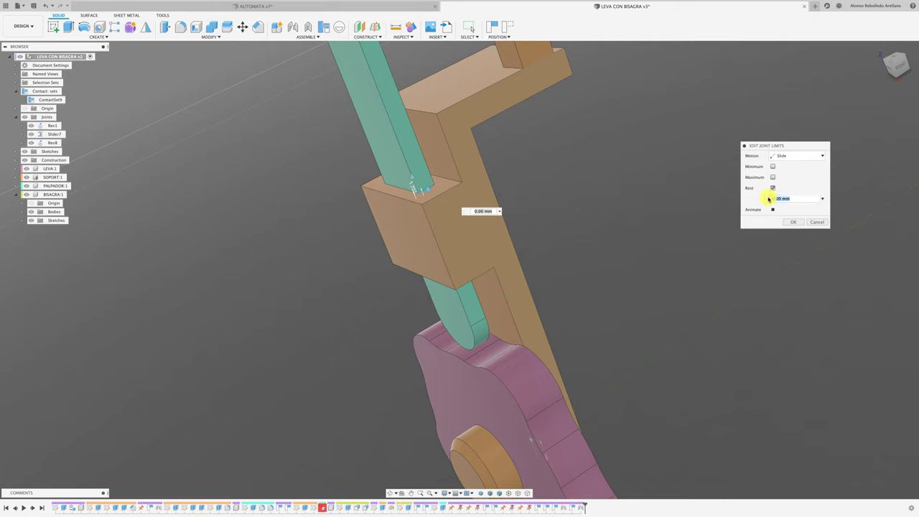
type("1.707")
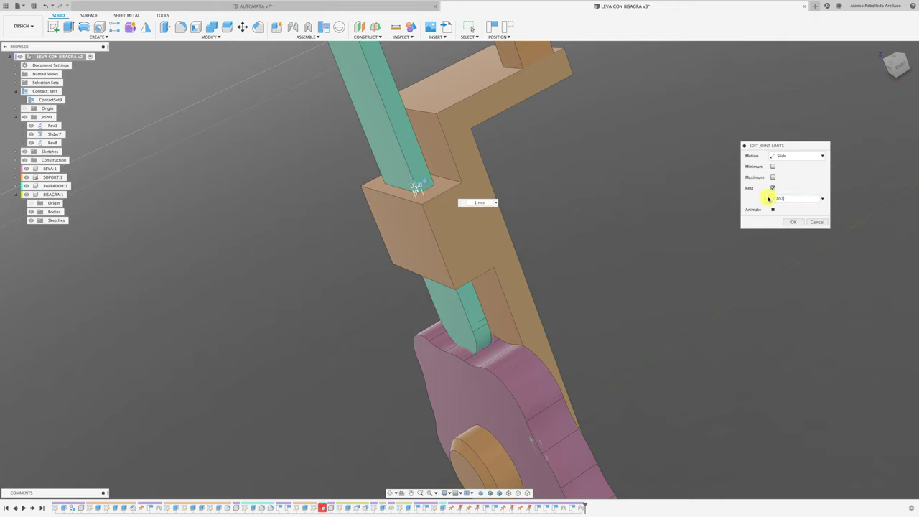
left_click(800, 222)
mouse_move(782, 225)
middle_mouse_down("shift")
mouse_move(618, 324)
mouse_move(496, 369)
mouse_move(504, 352)
middle_mouse_up("shift")
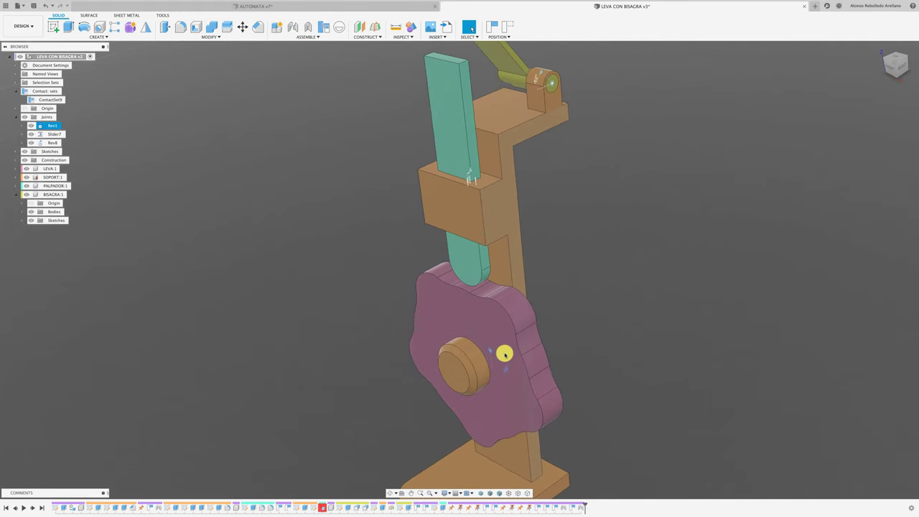
Step: Animate the cam's Rev1 joint, fit the mechanism in view, then stop the animation
right_click(505, 354)
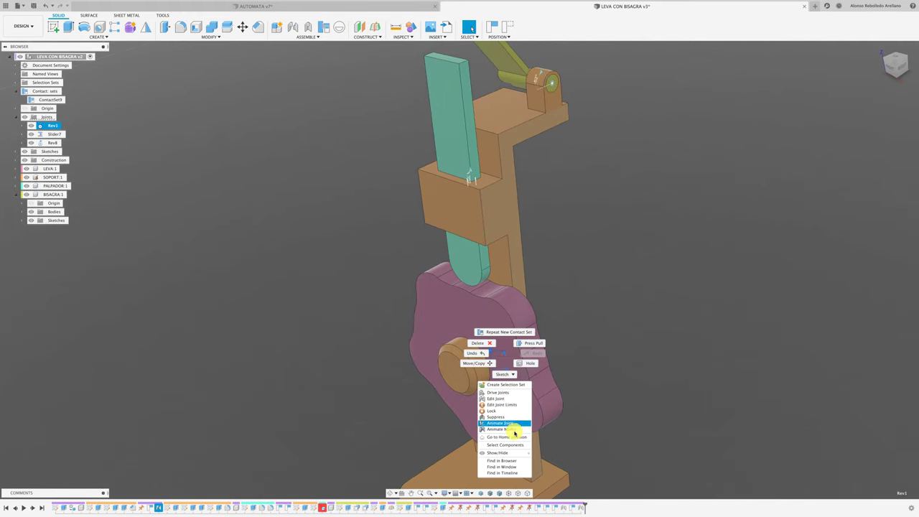
left_click(515, 423)
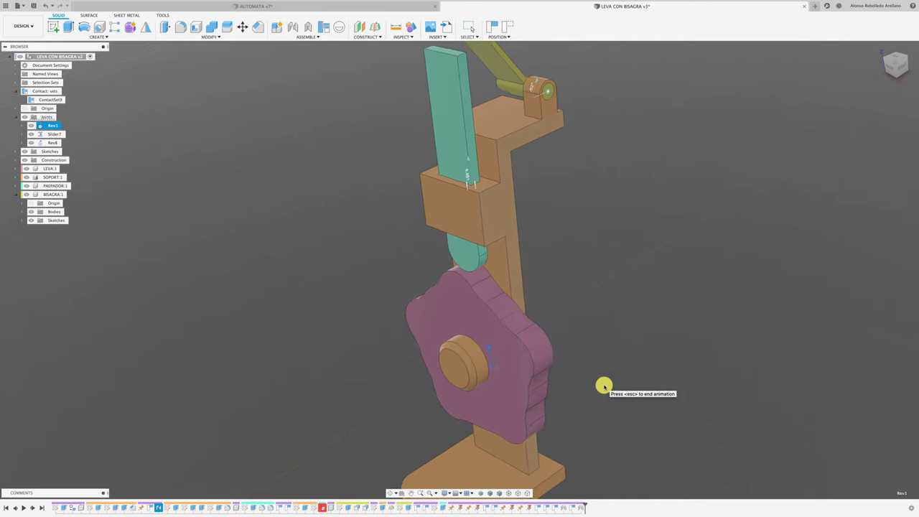
key("F6")
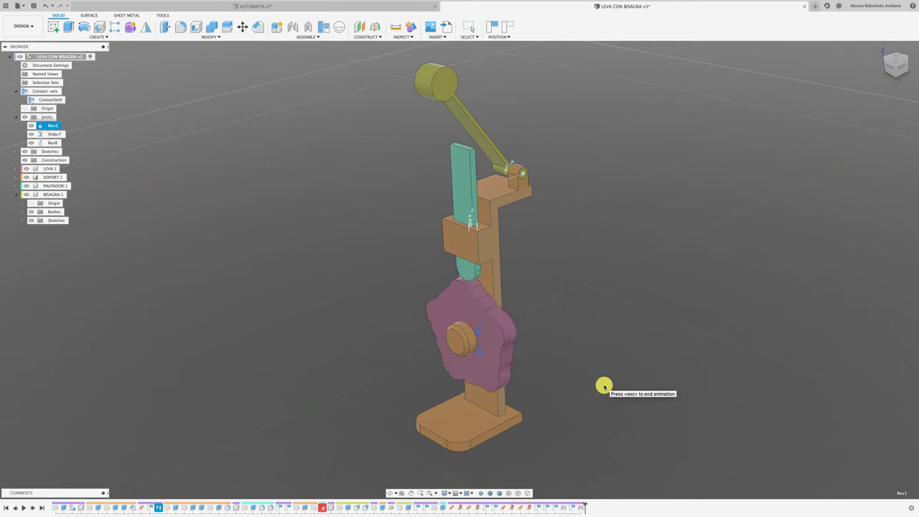
key("Escape")
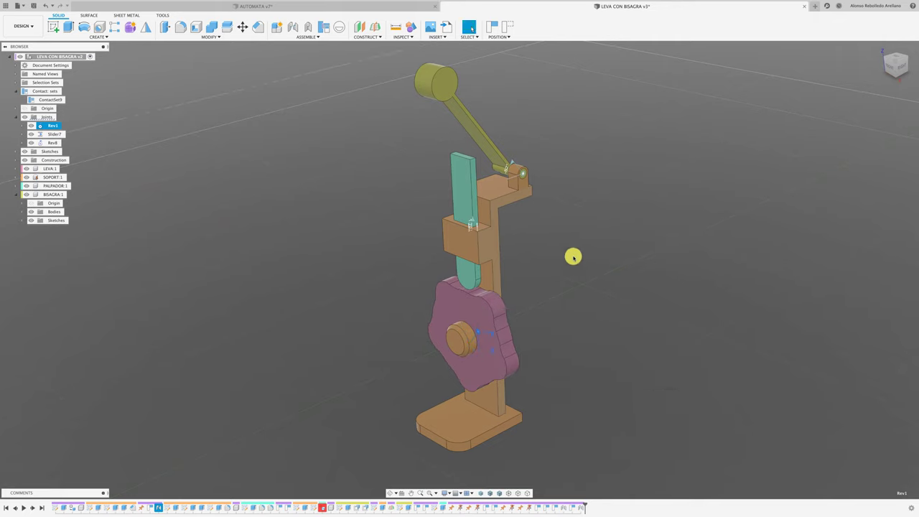
Step: In the right view, swing the yellow lever on its hinge and leave it raised up-left
left_click(902, 70)
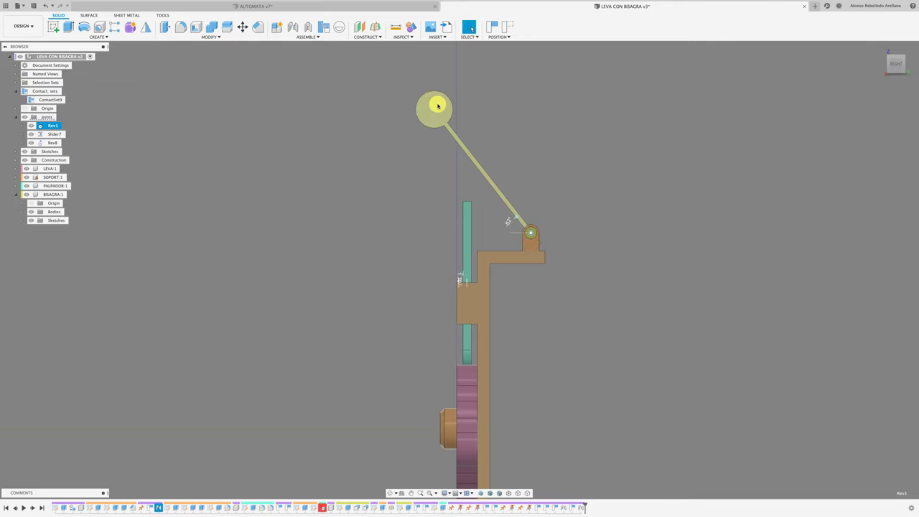
mouse_move(438, 105)
left_mouse_down()
mouse_move(514, 117)
mouse_move(563, 394)
mouse_move(433, 154)
mouse_move(476, 152)
mouse_move(449, 182)
left_mouse_up()
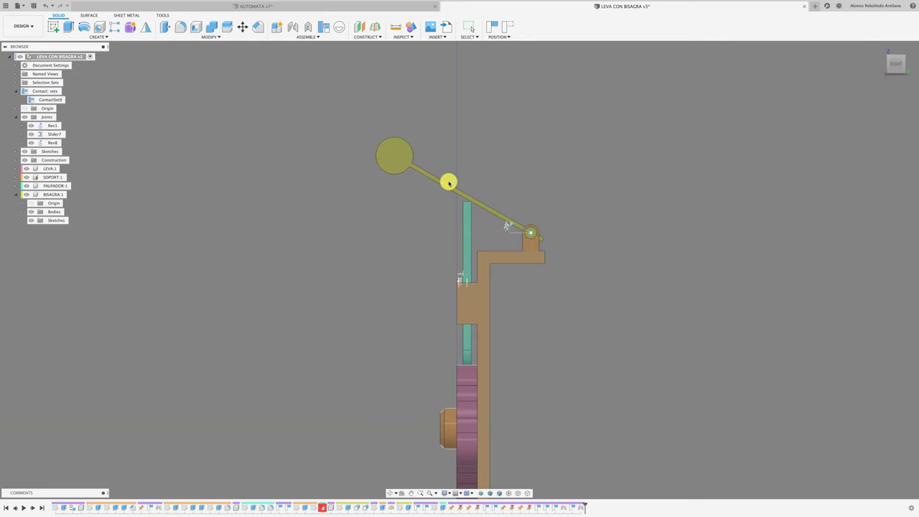
scroll(541, 214, "left", 3, "shift")
scroll(542, 213, "left", 3, "shift")
scroll(542, 213, "left", 3, "shift")
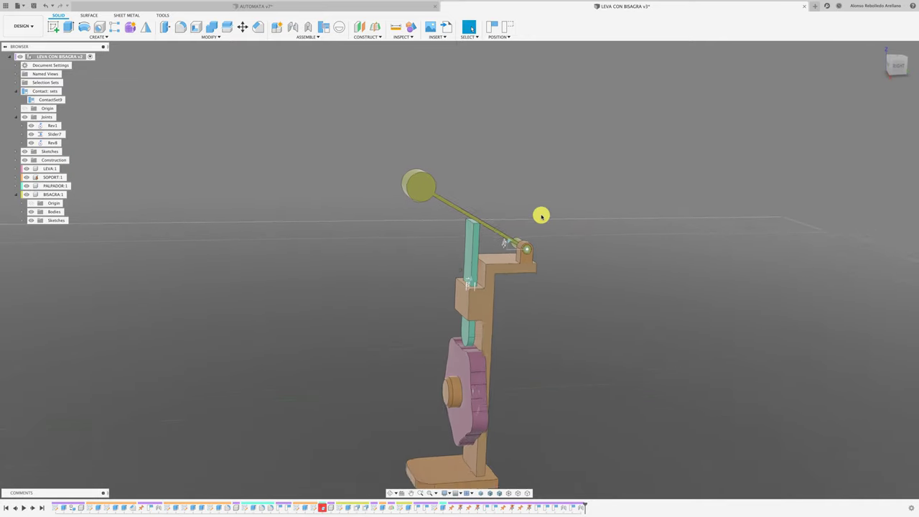
scroll(541, 213, "left", 2, "shift")
scroll(542, 215, "up", 3)
left_click_drag(541, 213, 459, 195)
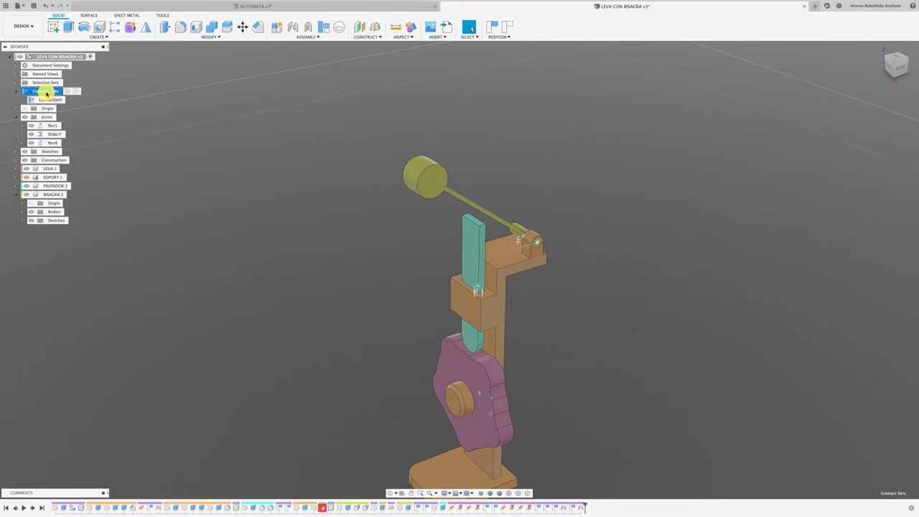
Step: Create ContactSet10 between the hinged lever and the green follower bar
right_click(47, 91)
left_click(65, 108)
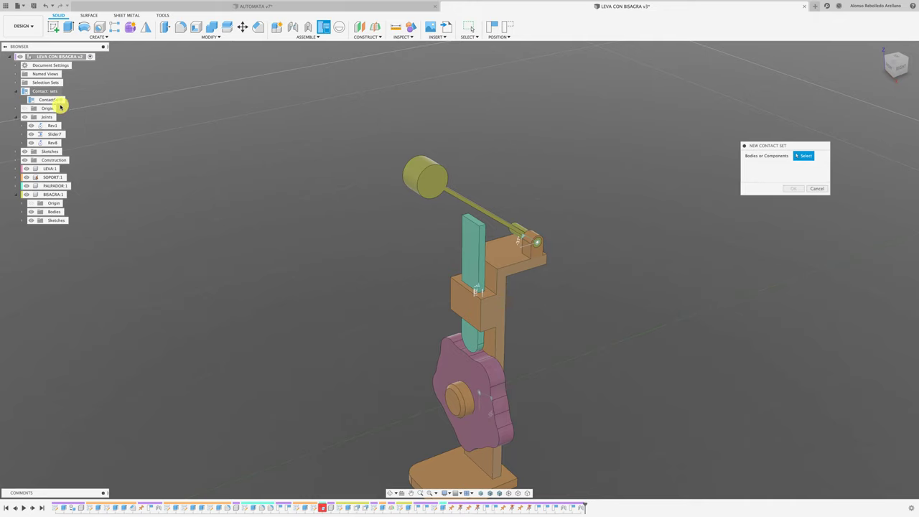
left_click(430, 187)
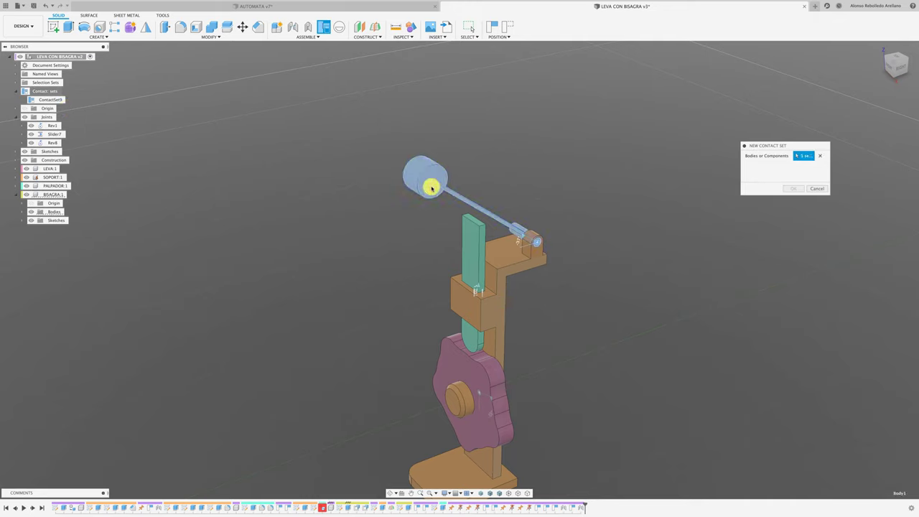
left_click(472, 232)
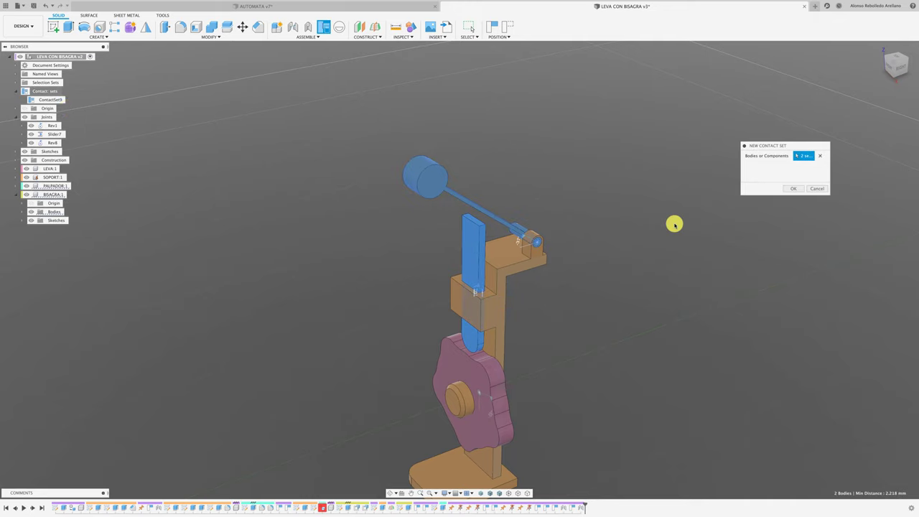
left_click(793, 190)
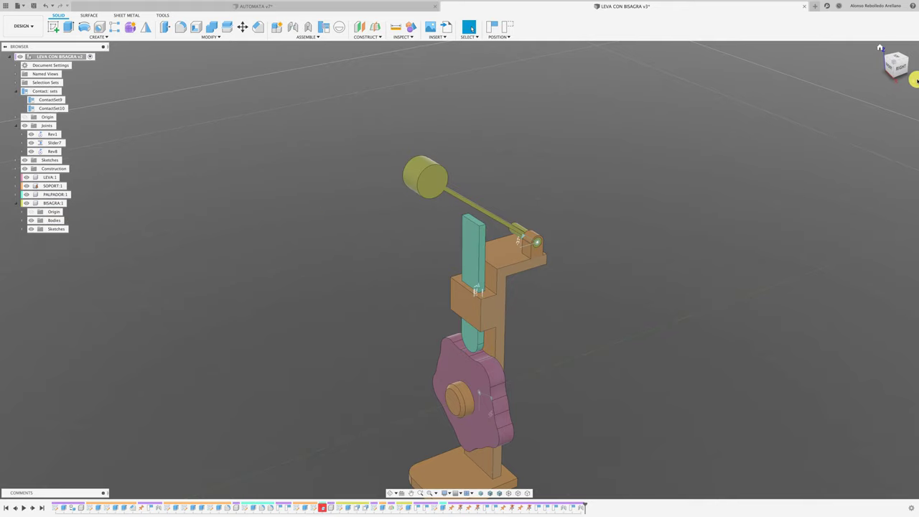
Step: In the right view, rotate the lever arm about its hinge to test the contact
left_click(901, 68)
scroll(481, 146, "up", 5)
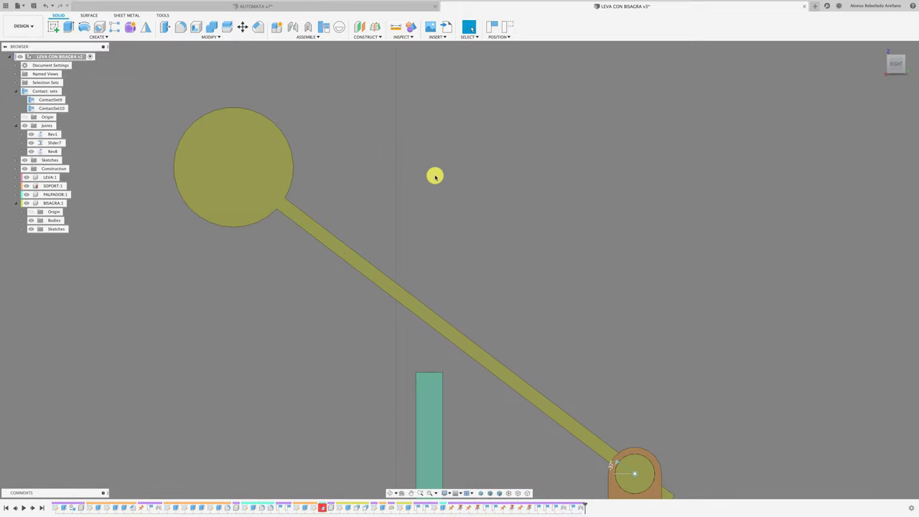
middle_click_drag(367, 163, 447, 107)
left_click_drag(355, 121, 301, 173)
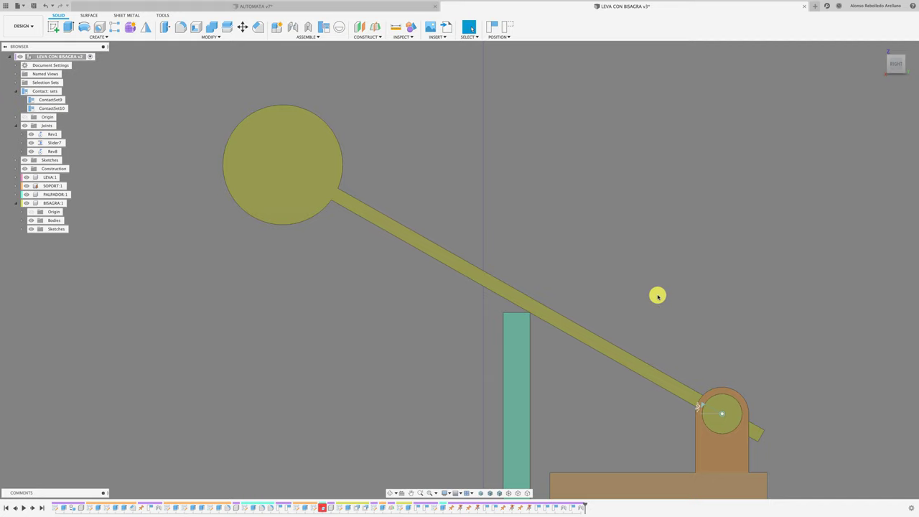
scroll(657, 295, "down", 3)
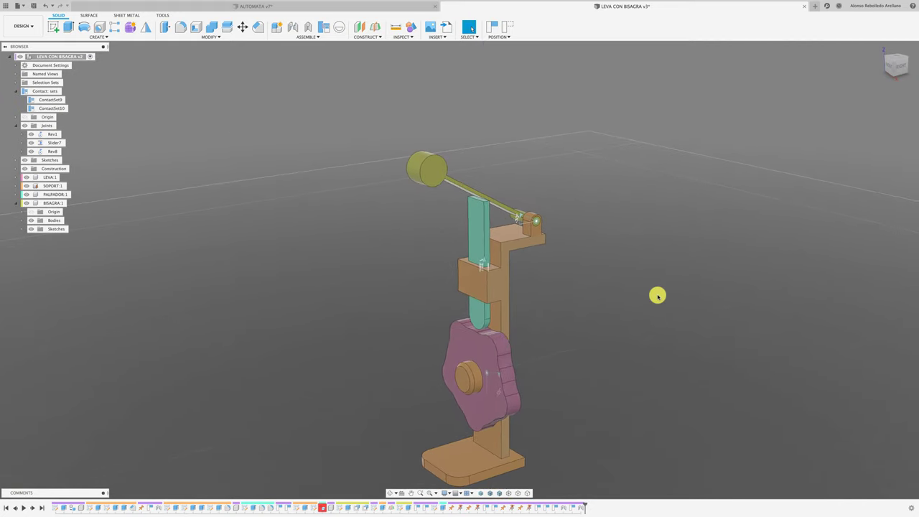
Step: Animate the model from the Rev1 cam joint, watching the follower and lever move, then switch apps
left_click(497, 375)
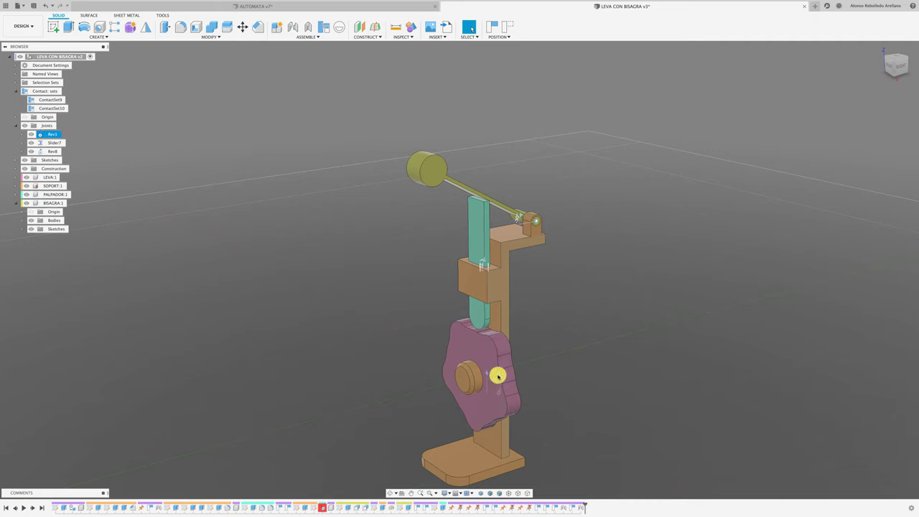
right_click(498, 374)
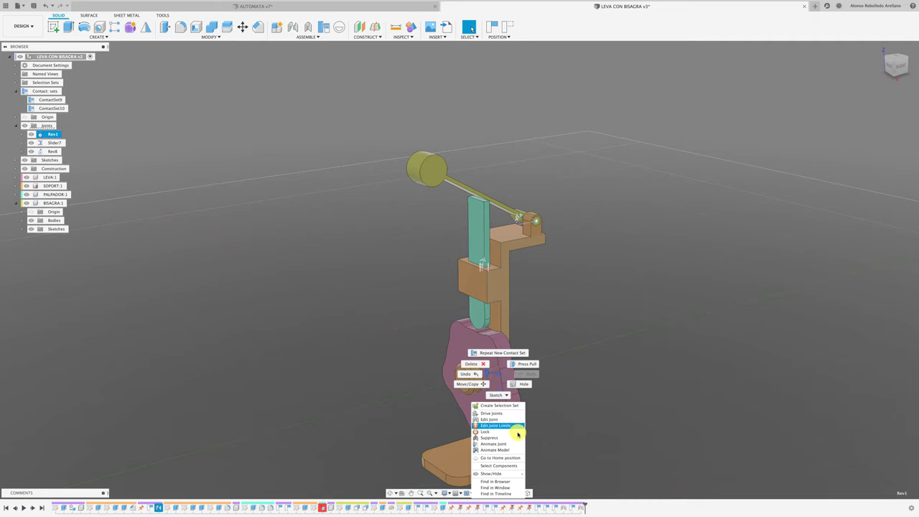
left_click(505, 451)
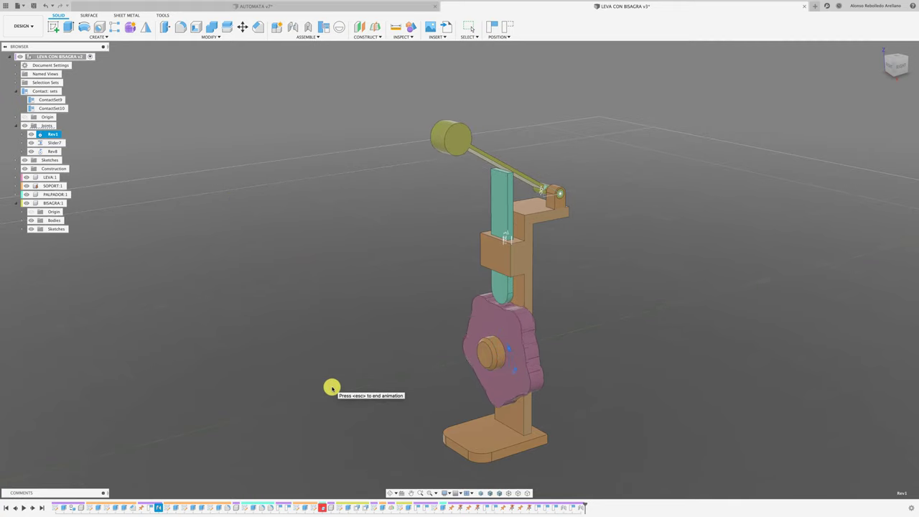
key("super+Tab")
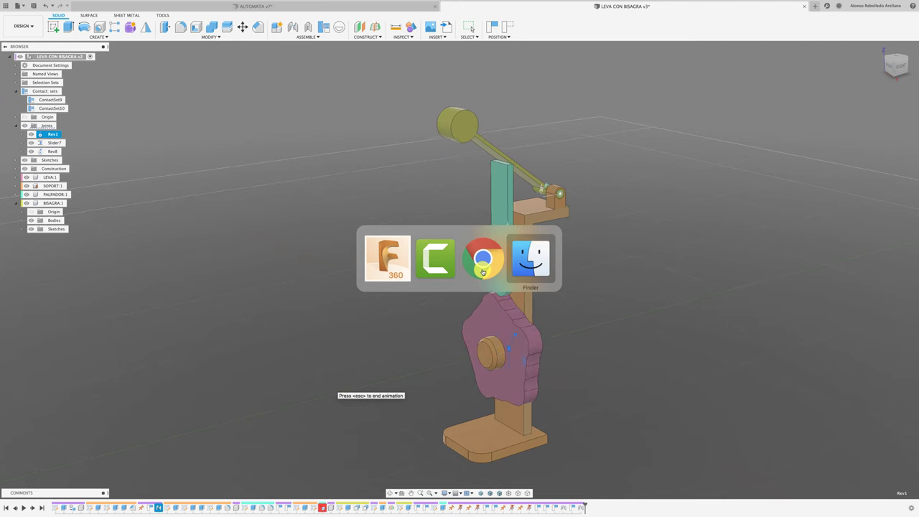
left_click(483, 262)
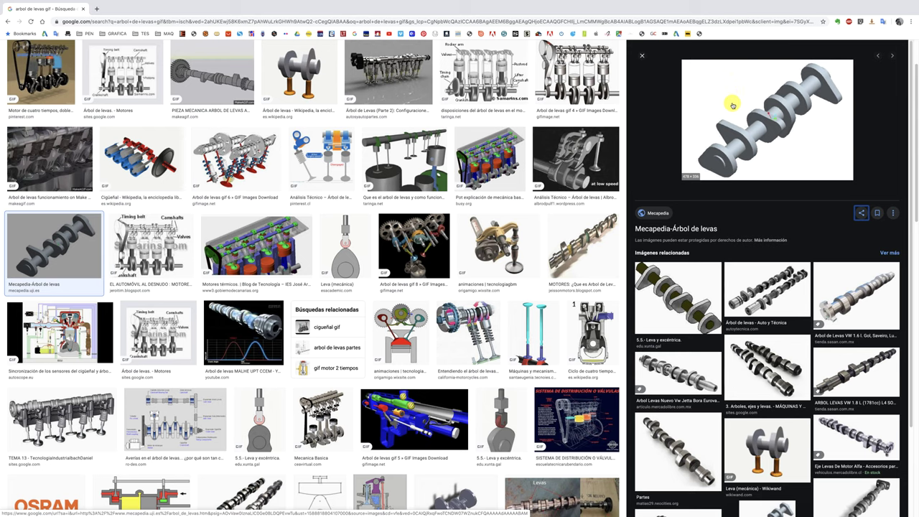
key("super+Tab")
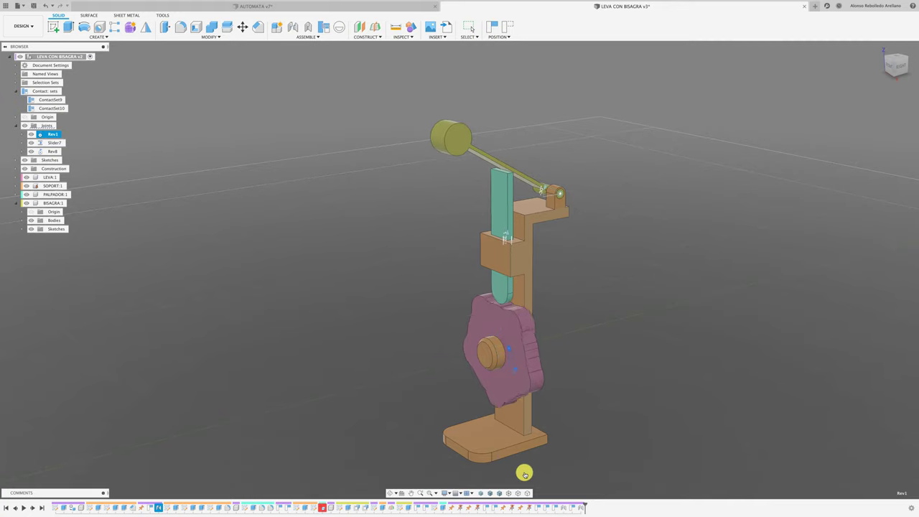
Step: Enable Object Shadow in the display effects to preview shadows on the cam mechanism
left_click(461, 494)
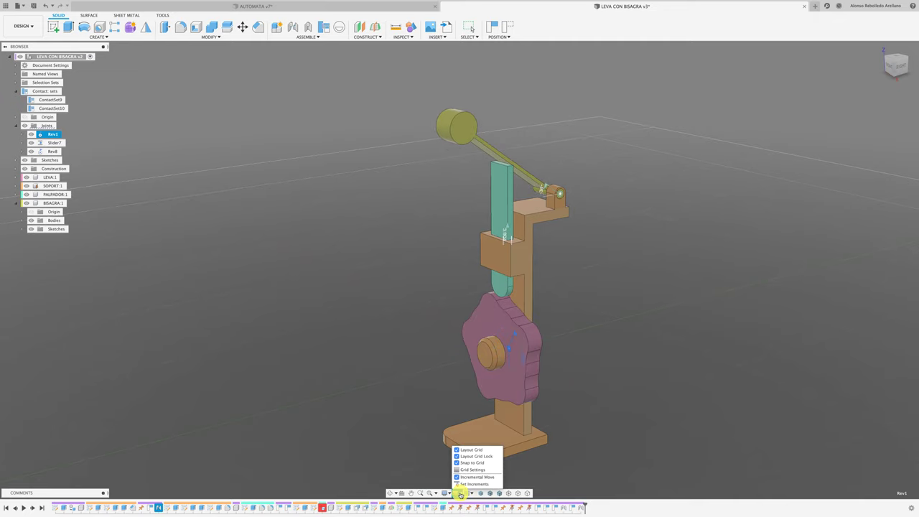
left_click(575, 446)
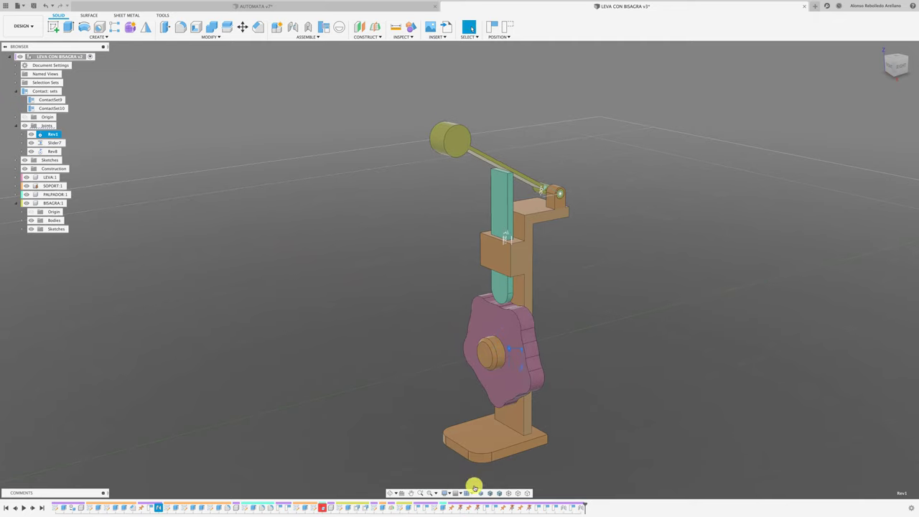
left_click(446, 494)
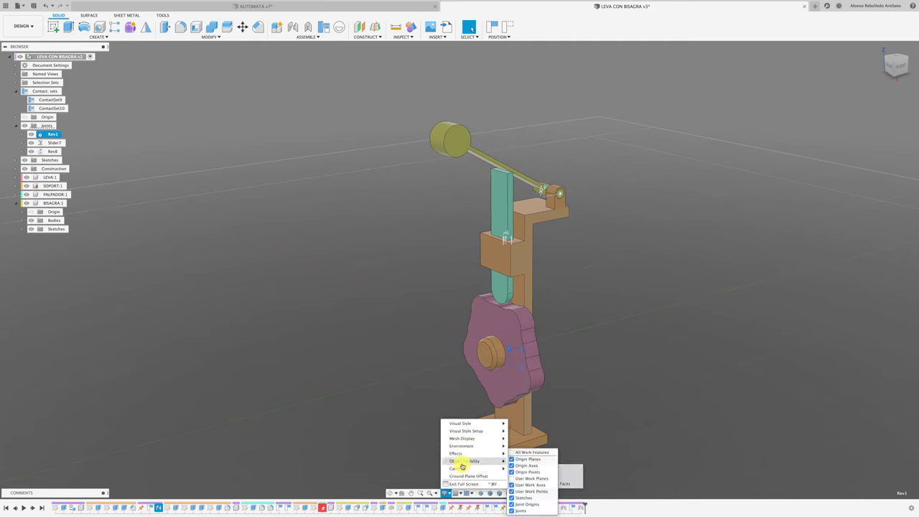
mouse_move(457, 454)
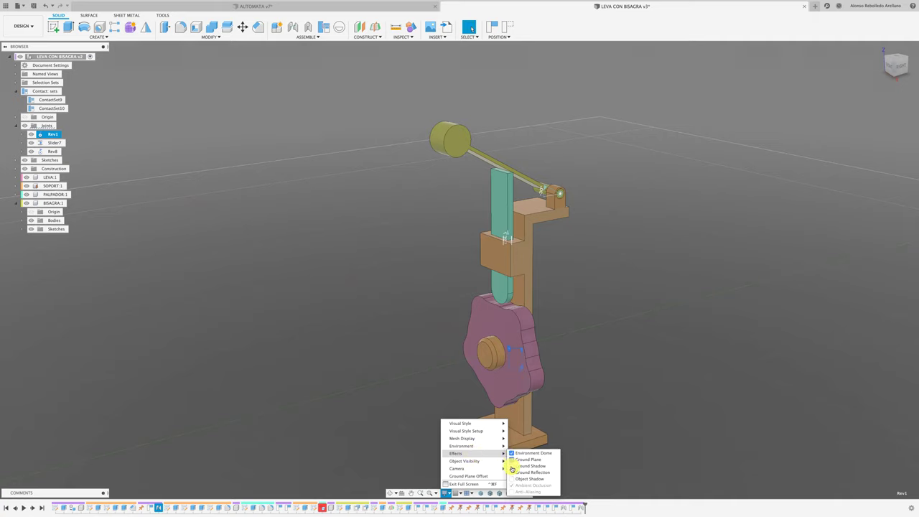
left_click(512, 479)
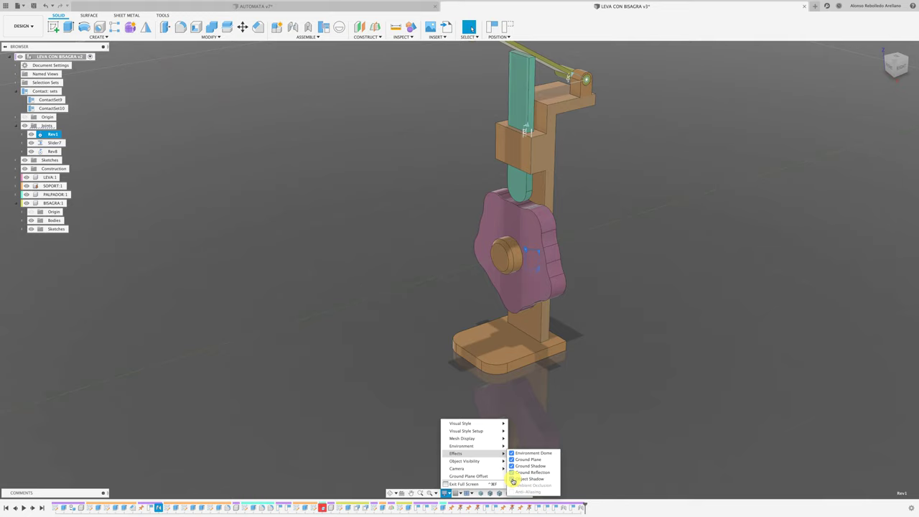
Step: Turn off Object Shadow, Ground Shadow, Ground Plane and Environment Dome
left_click(513, 479)
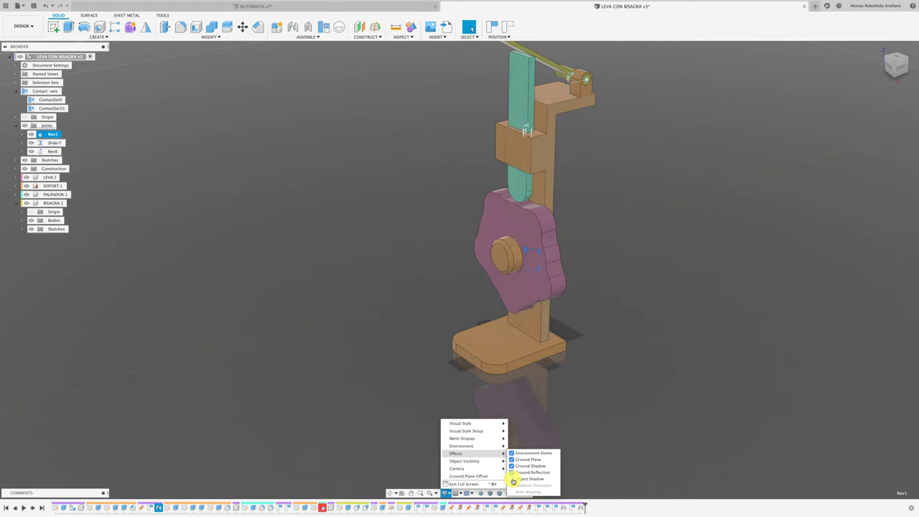
left_click(512, 473)
left_click(512, 466)
left_click(512, 460)
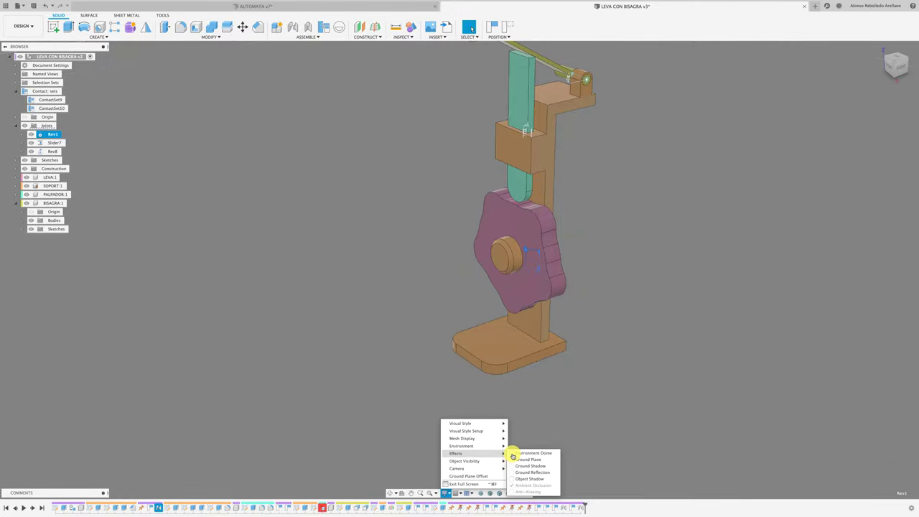
left_click(562, 417)
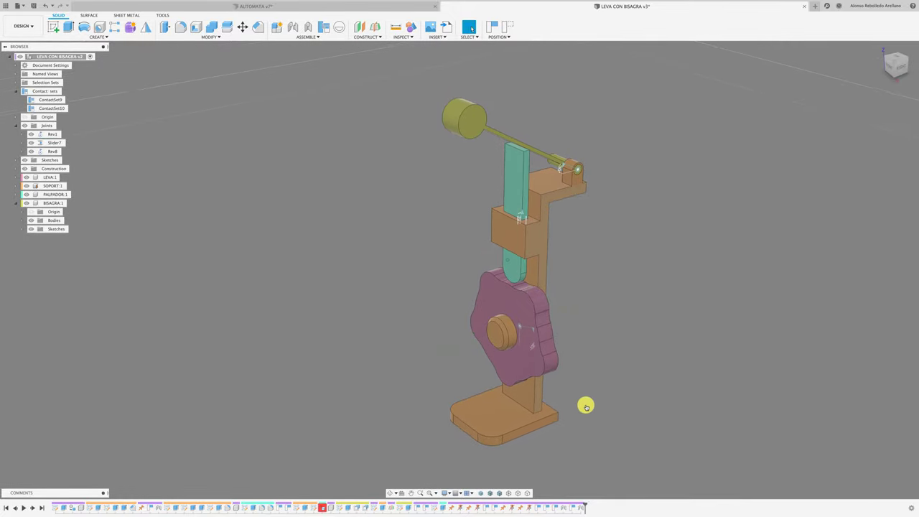